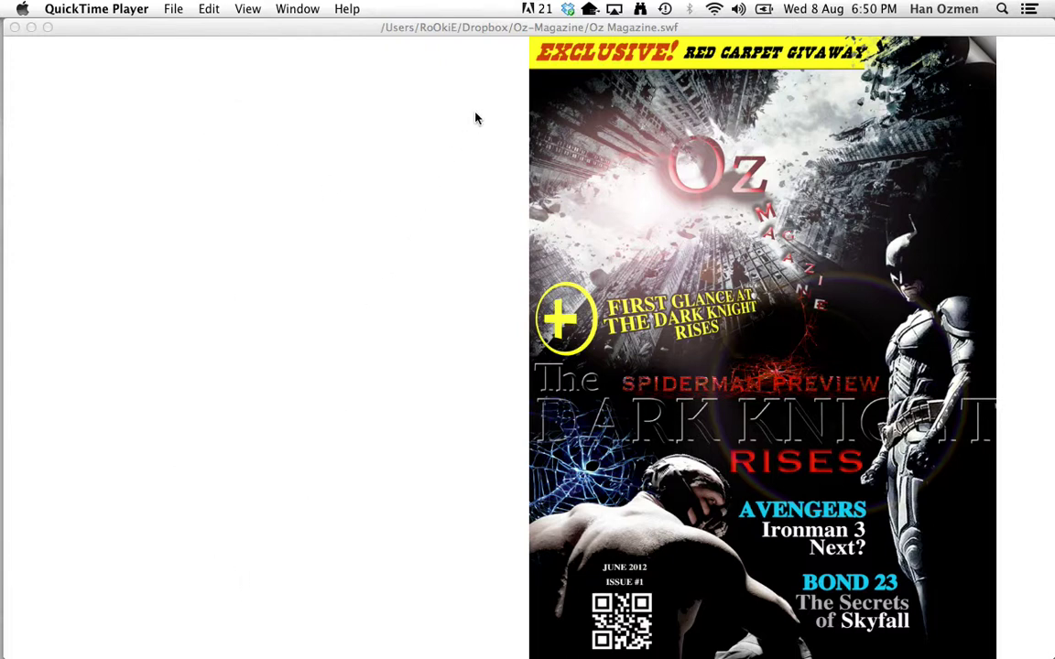
# Turn from the magazine cover to the contents page and open the The Dark Knight Rises article
pyautogui.click(506, 28)
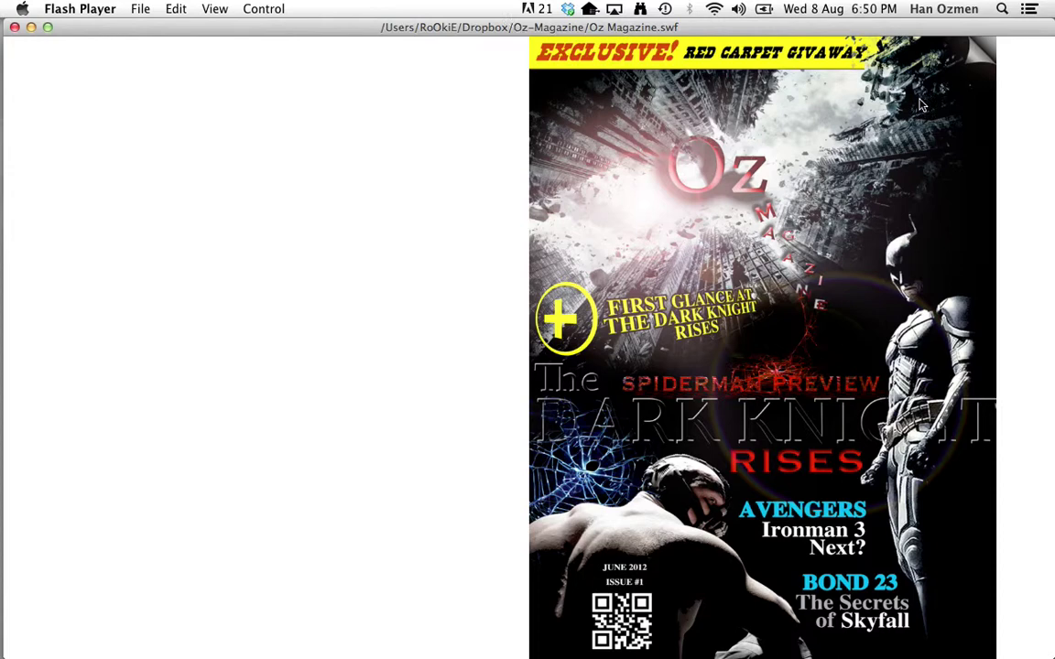
pyautogui.click(959, 68)
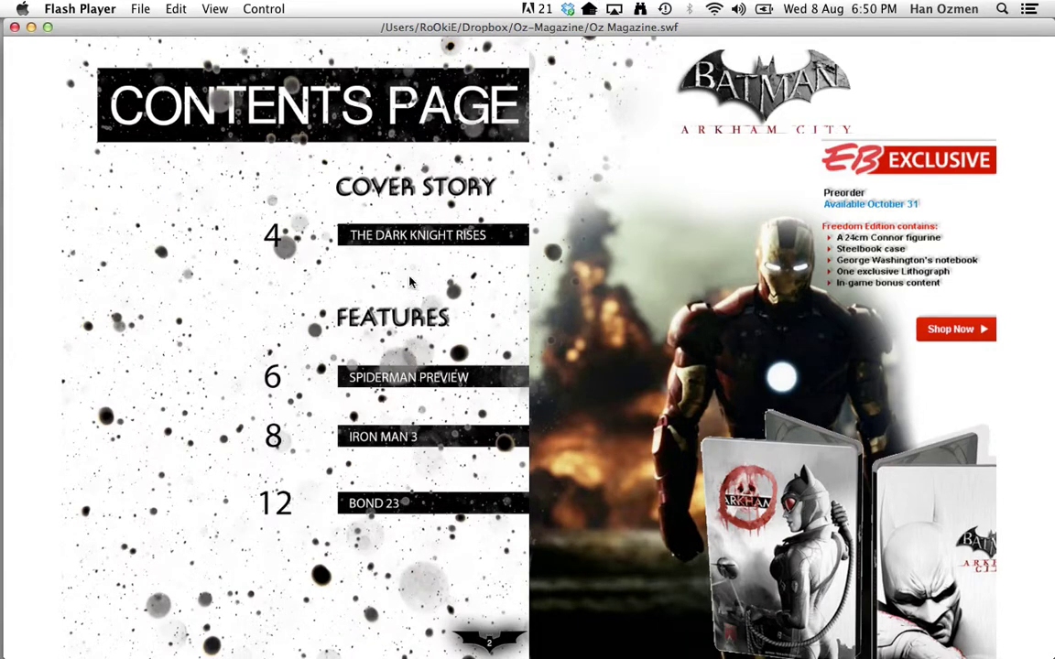
pyautogui.click(420, 236)
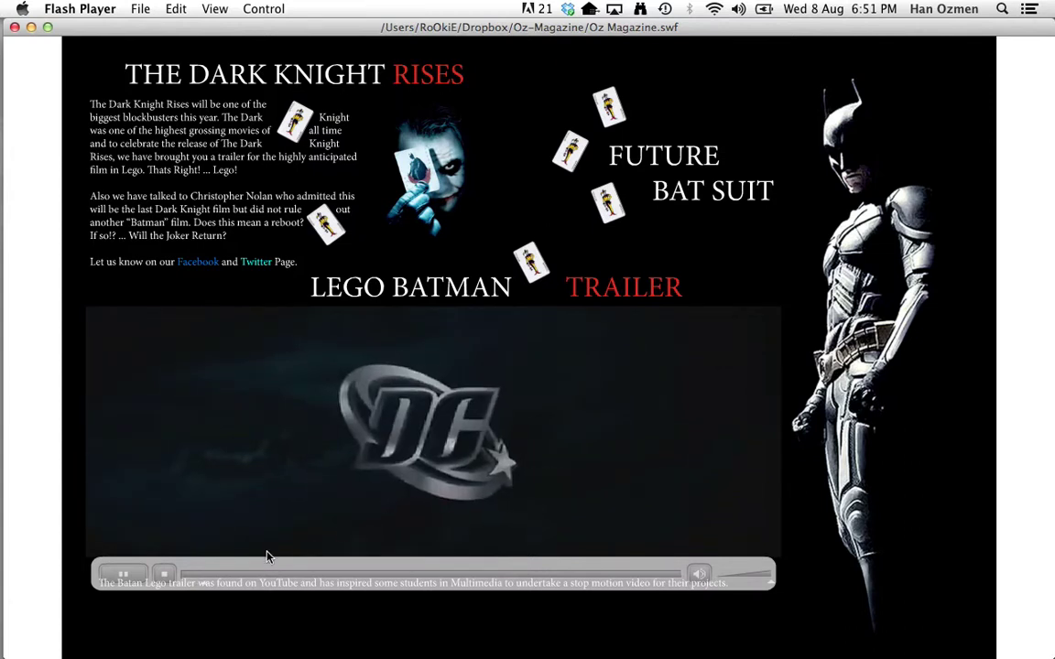
# Replay the Dark Knight spread by going back to the contents page and forward again, and pause its Lego Batman trailer
pyautogui.click(223, 568)
pyautogui.click(208, 617)
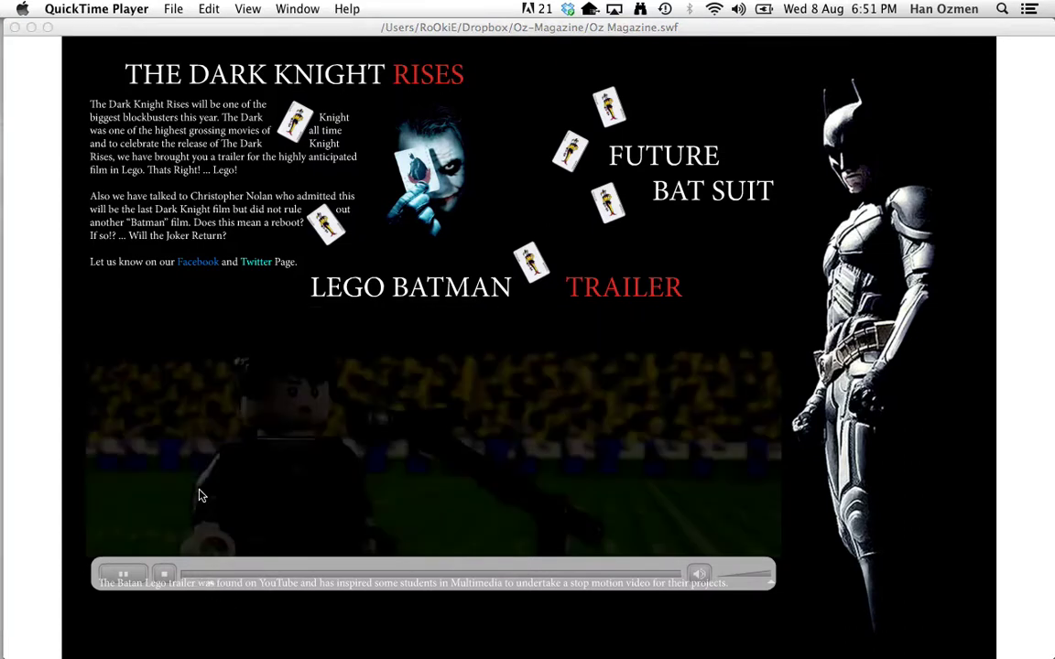
pyautogui.click(325, 206)
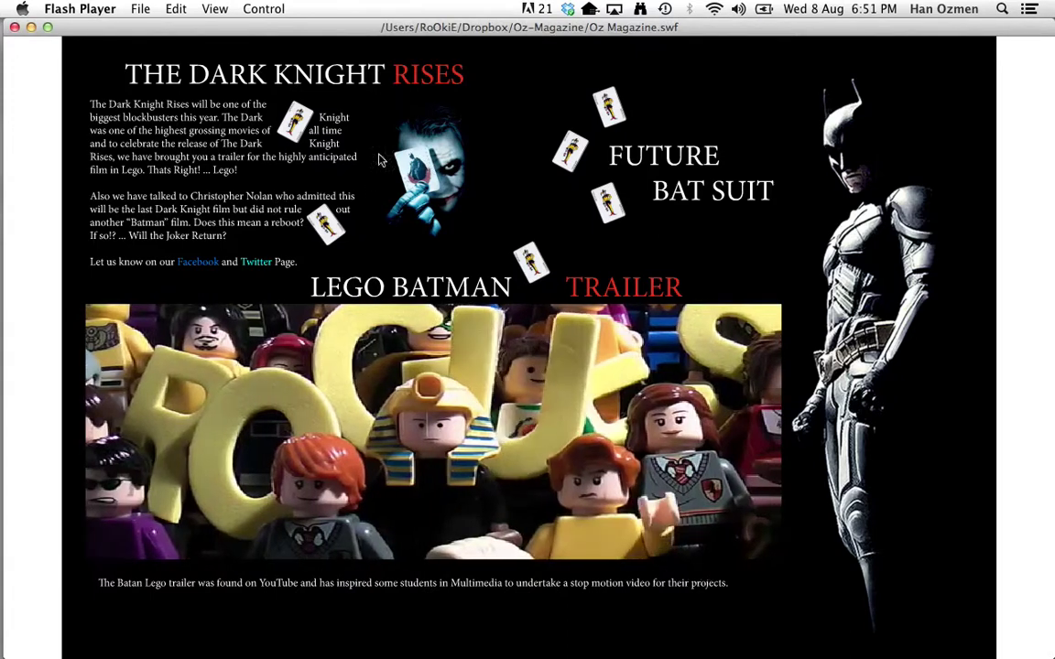
pyautogui.click(92, 51)
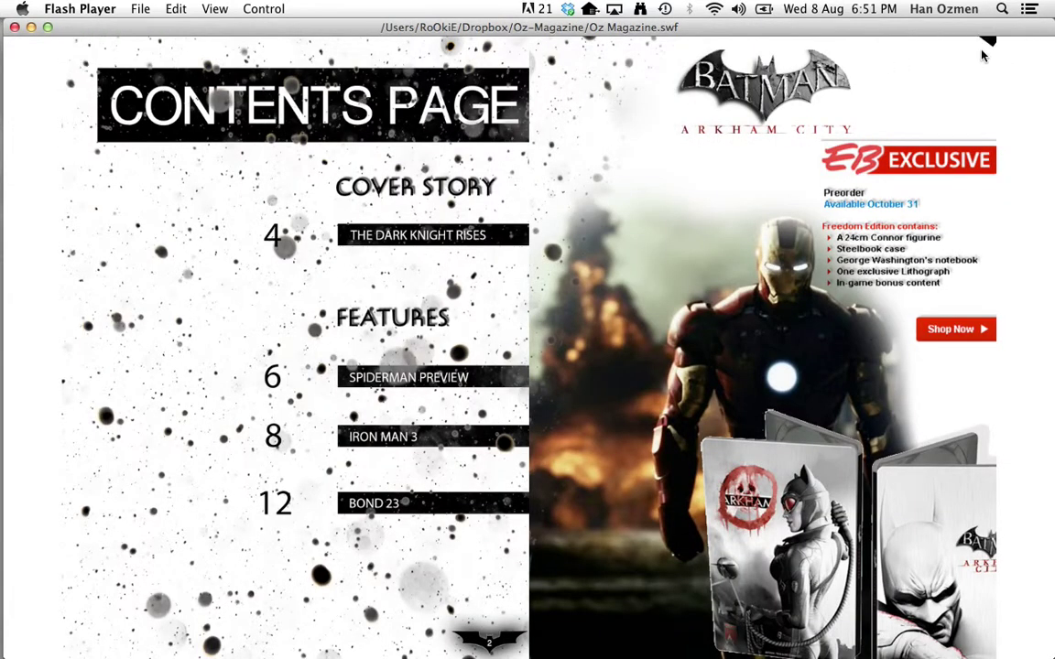
pyautogui.click(888, 41)
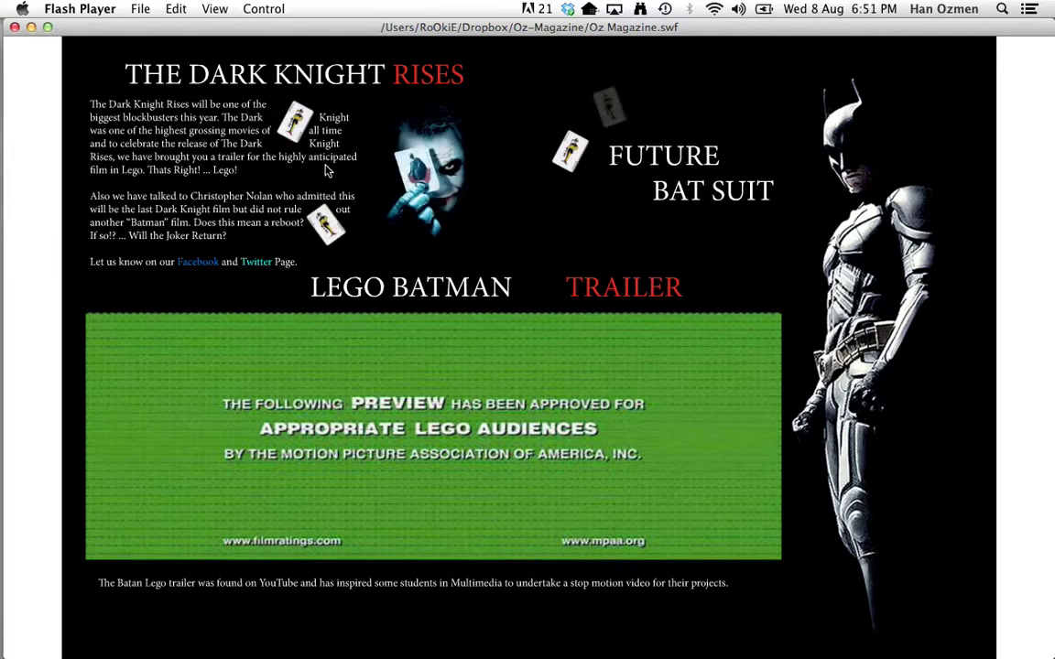
pyautogui.moveTo(161, 433)
pyautogui.click(122, 573)
# Switch to InDesign, bring up the Dark Knight spread at 50% zoom, and select its article text frame
pyautogui.moveTo(9, 261)
pyautogui.click(20, 529)
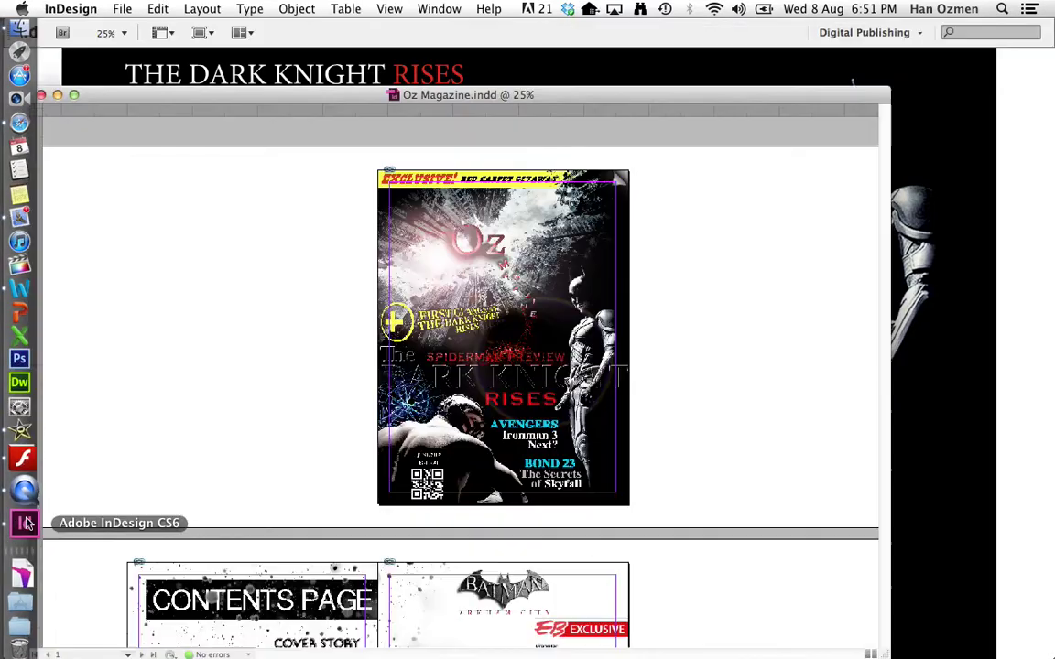
pyautogui.scroll(-4, 192, 305)
pyautogui.scroll(-8, 193, 305)
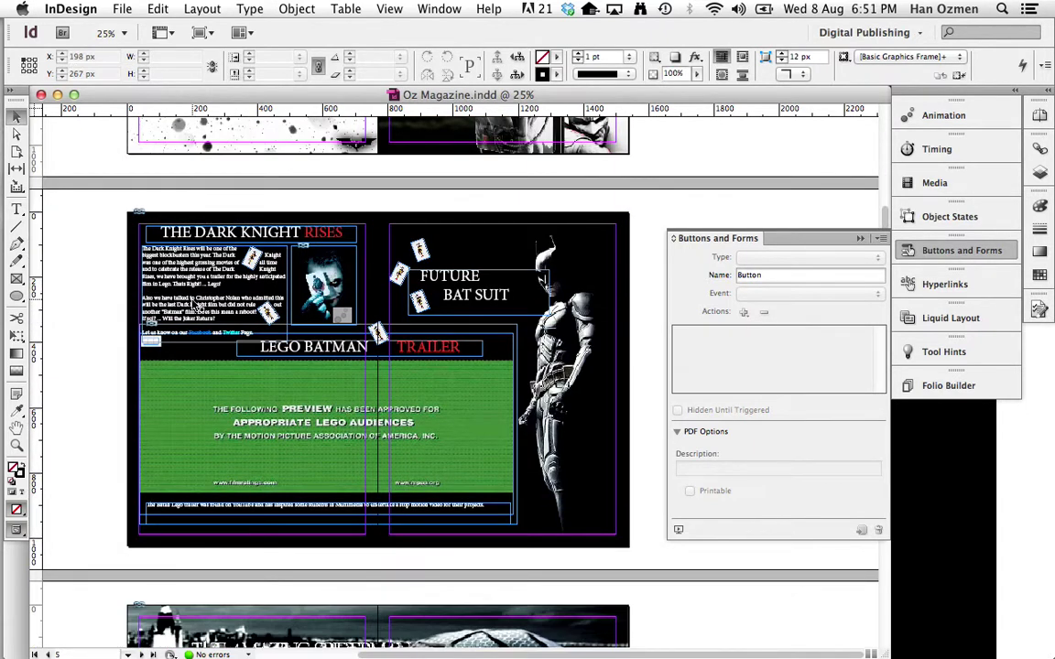
pyautogui.press('super+equal')
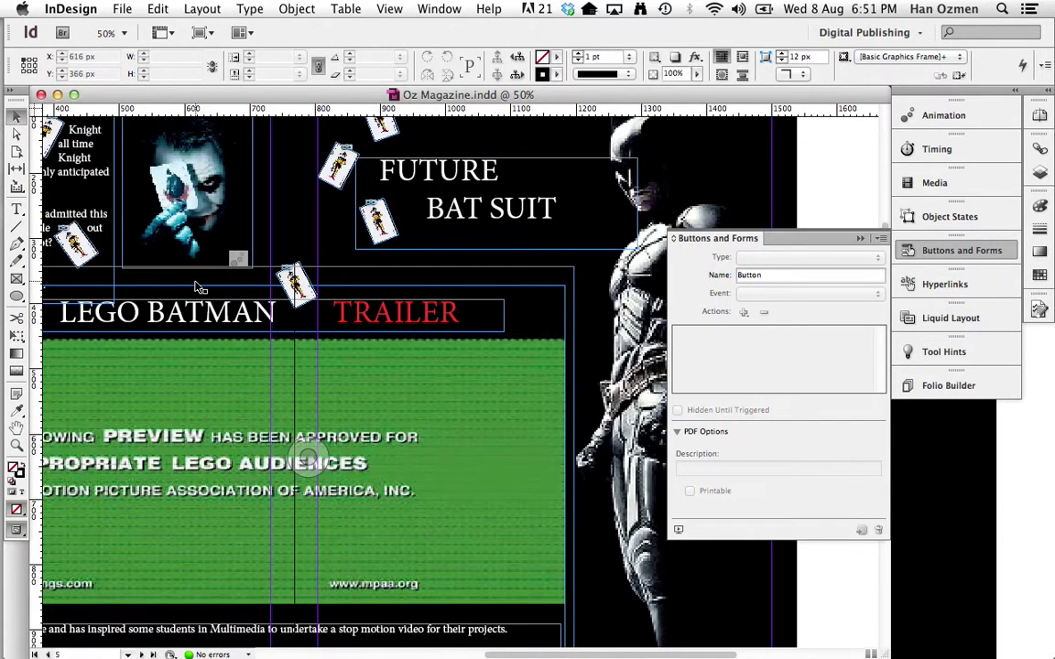
pyautogui.scroll(2, 195, 289)
pyautogui.click(314, 263)
pyautogui.click(314, 263)
pyautogui.click(182, 223)
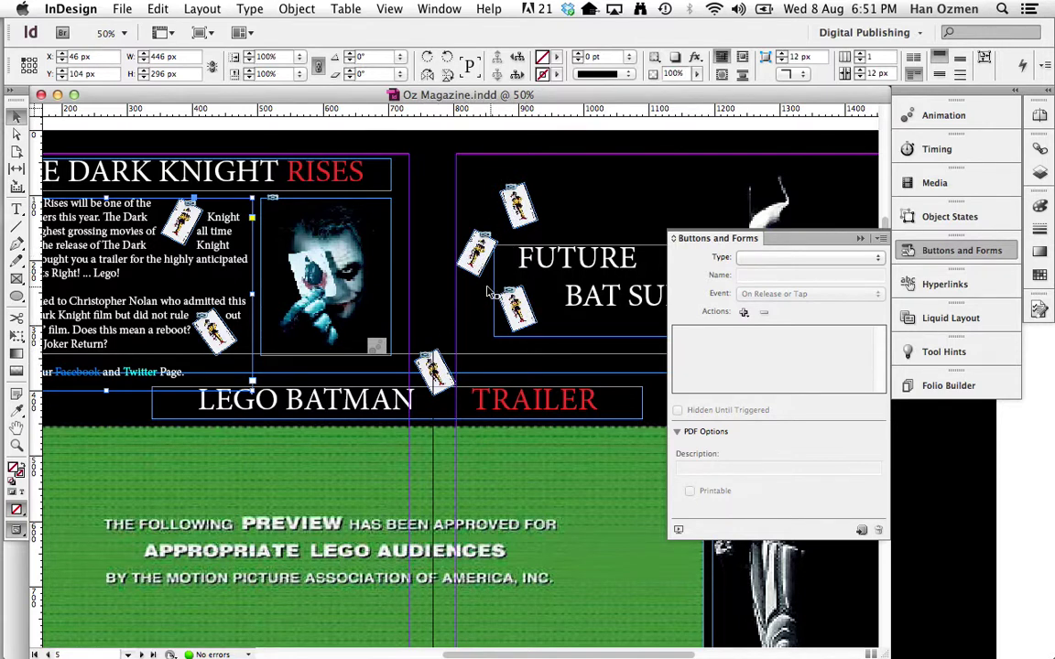
# Show the Timing settings with an enlarged item list and check the delays of joker.psd and the first three joker cards
pyautogui.click(962, 152)
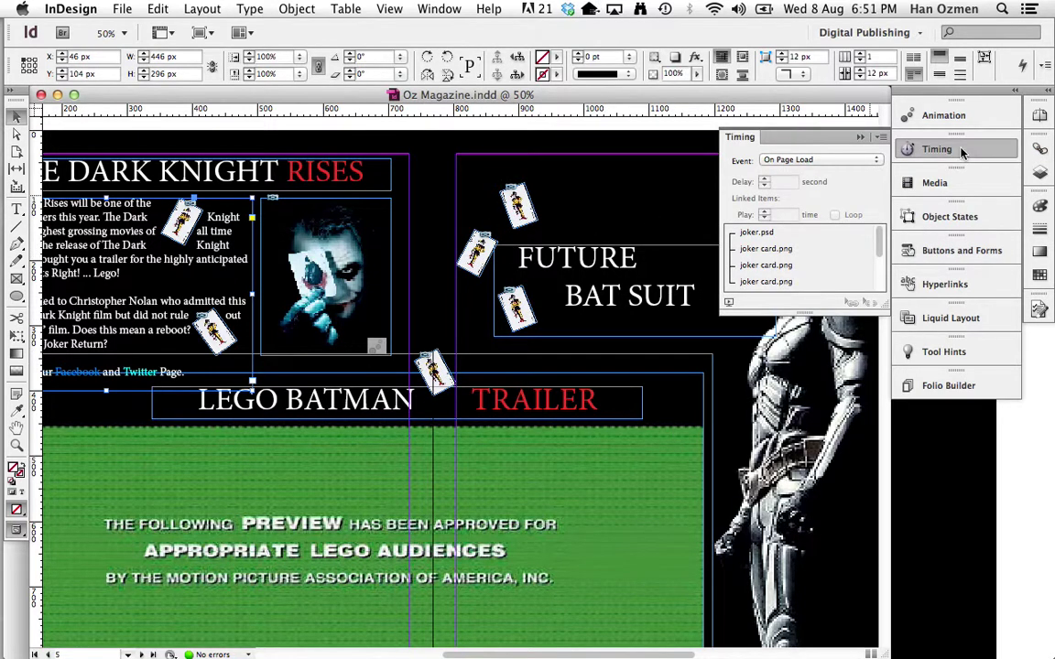
pyautogui.moveTo(887, 309); pyautogui.dragTo(887, 448)
pyautogui.click(764, 236)
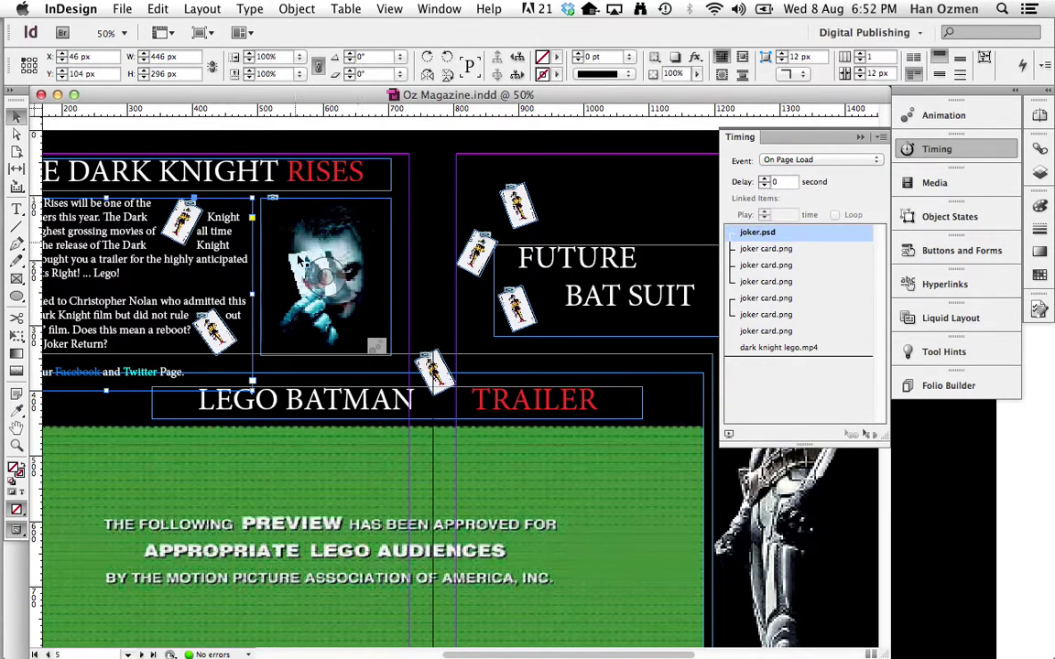
pyautogui.click(770, 249)
pyautogui.click(775, 266)
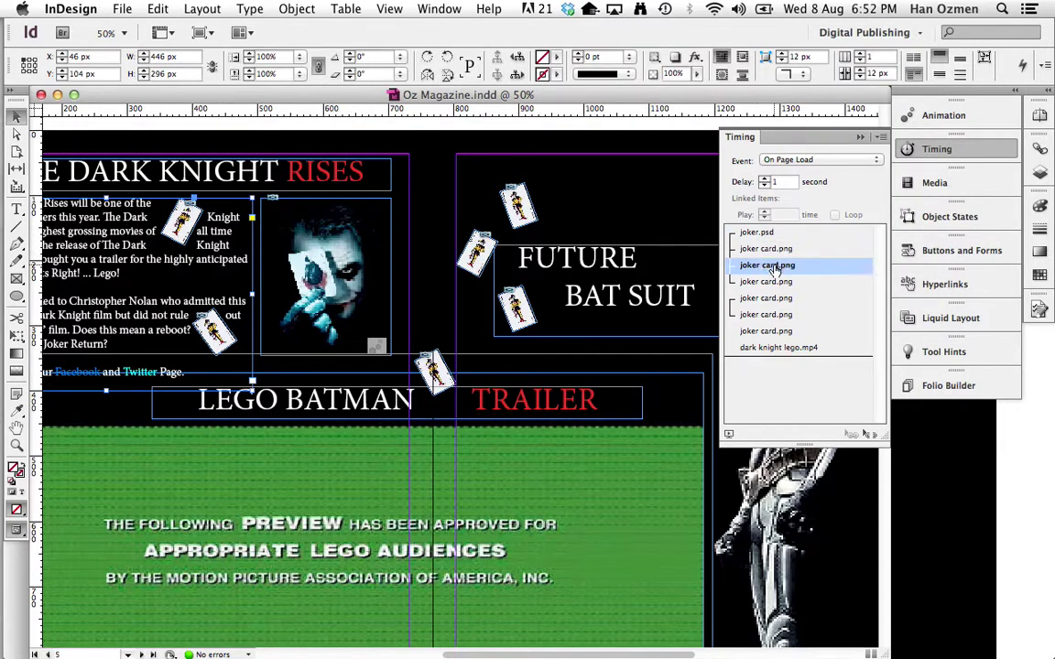
pyautogui.click(777, 283)
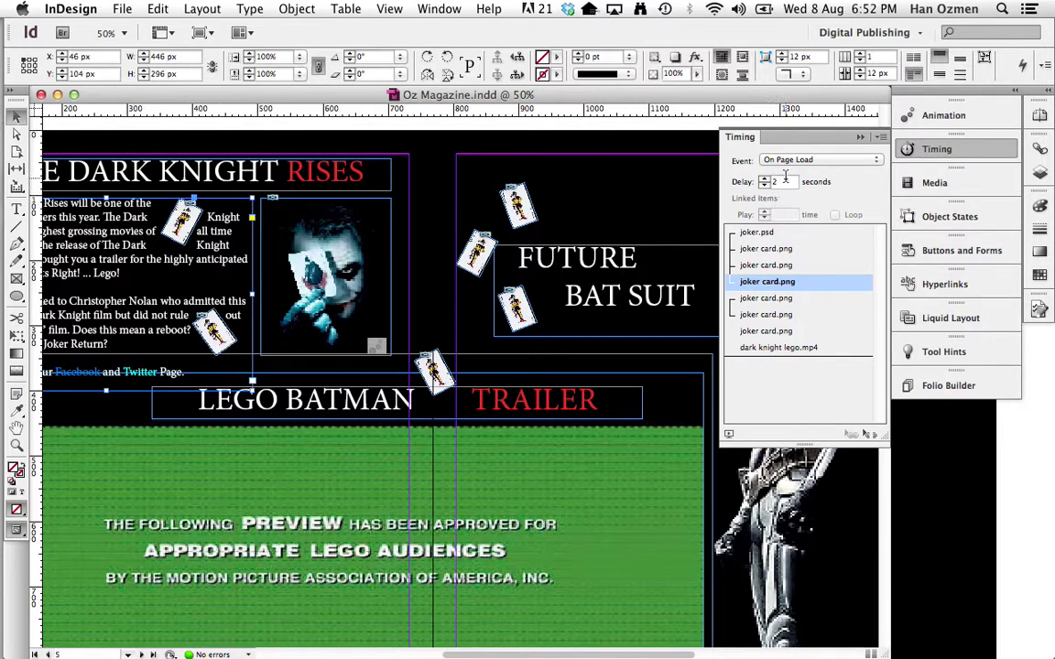
# Compare the page-load delays from joker.psd through the linked joker cards to dark knight lego.mp4
pyautogui.click(762, 234)
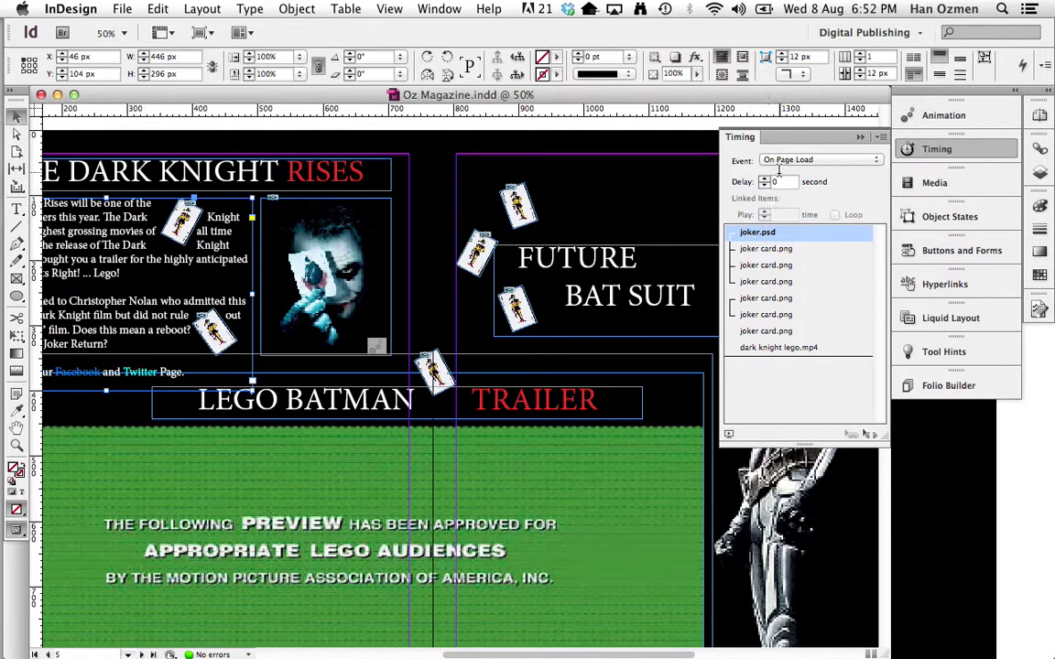
pyautogui.click(769, 251)
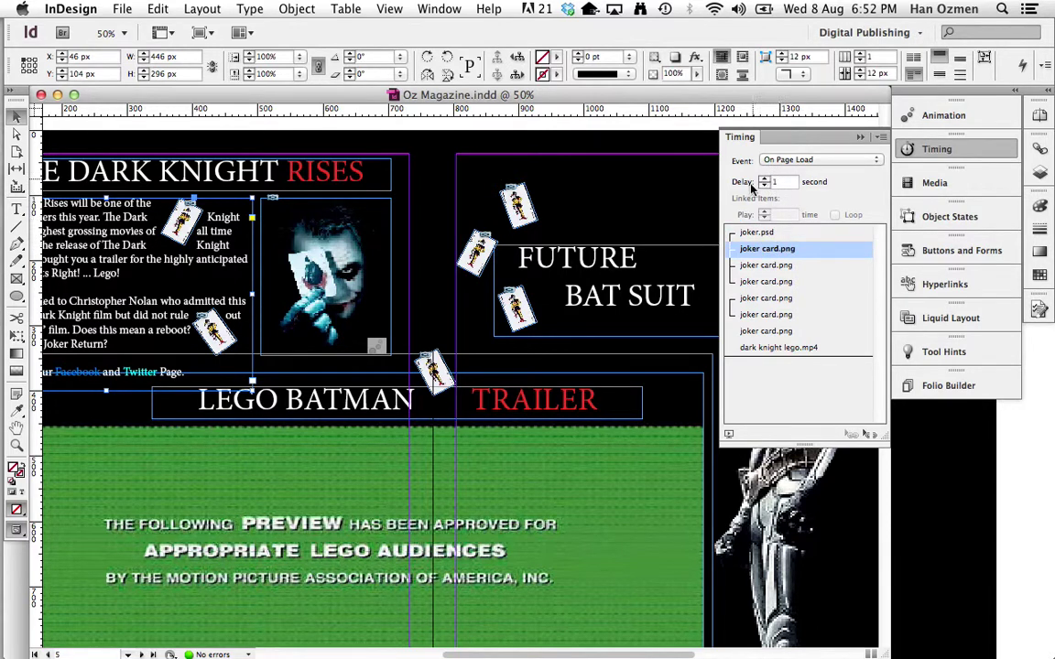
pyautogui.click(768, 269)
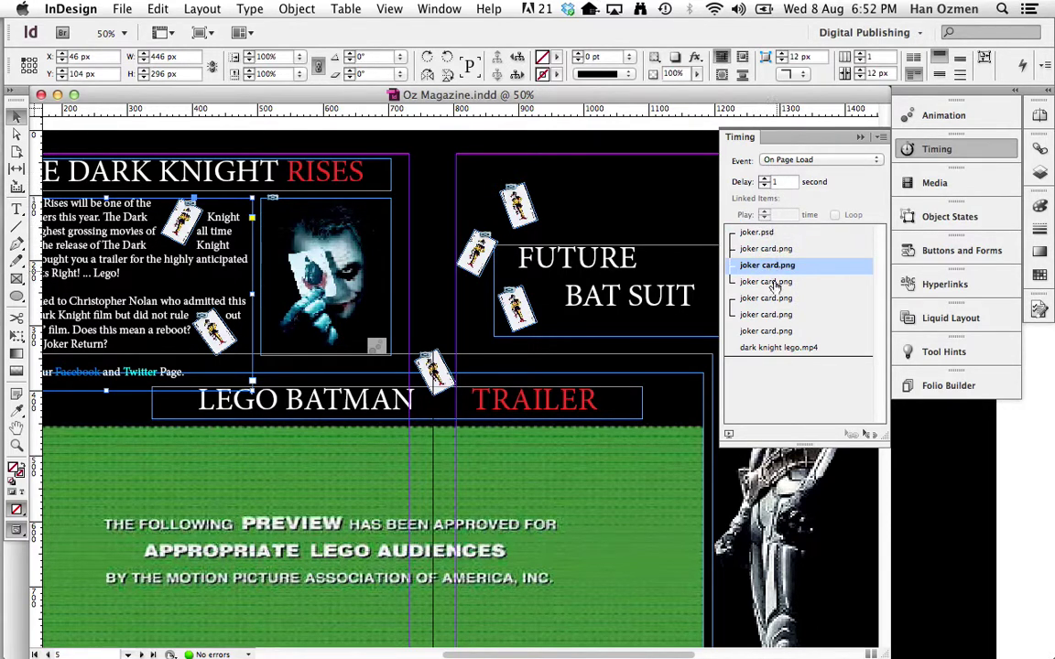
pyautogui.click(767, 283)
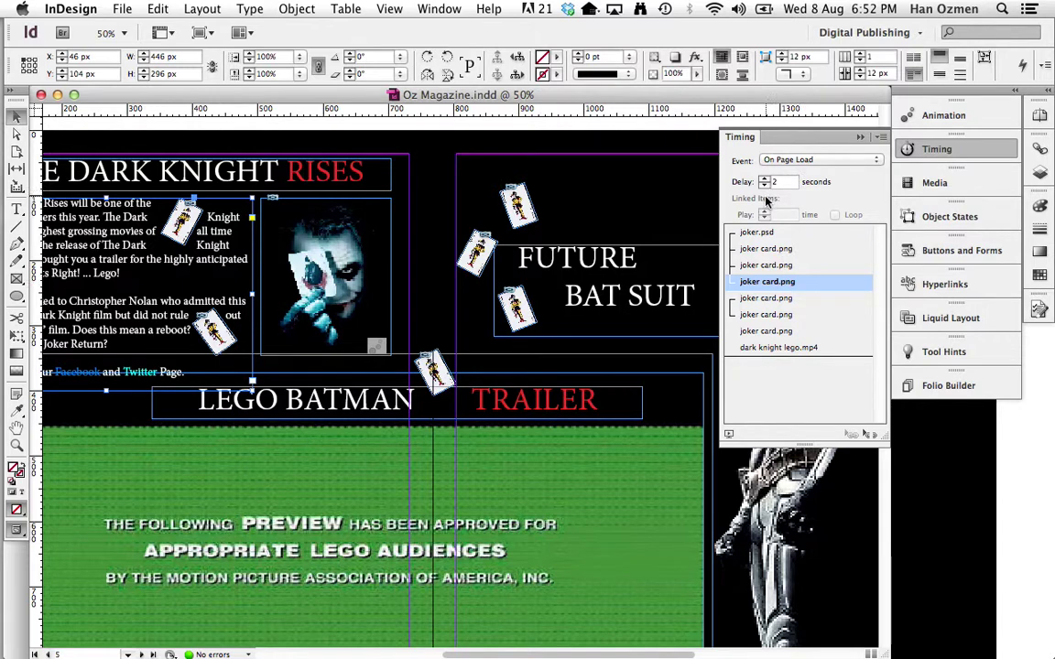
pyautogui.click(774, 298)
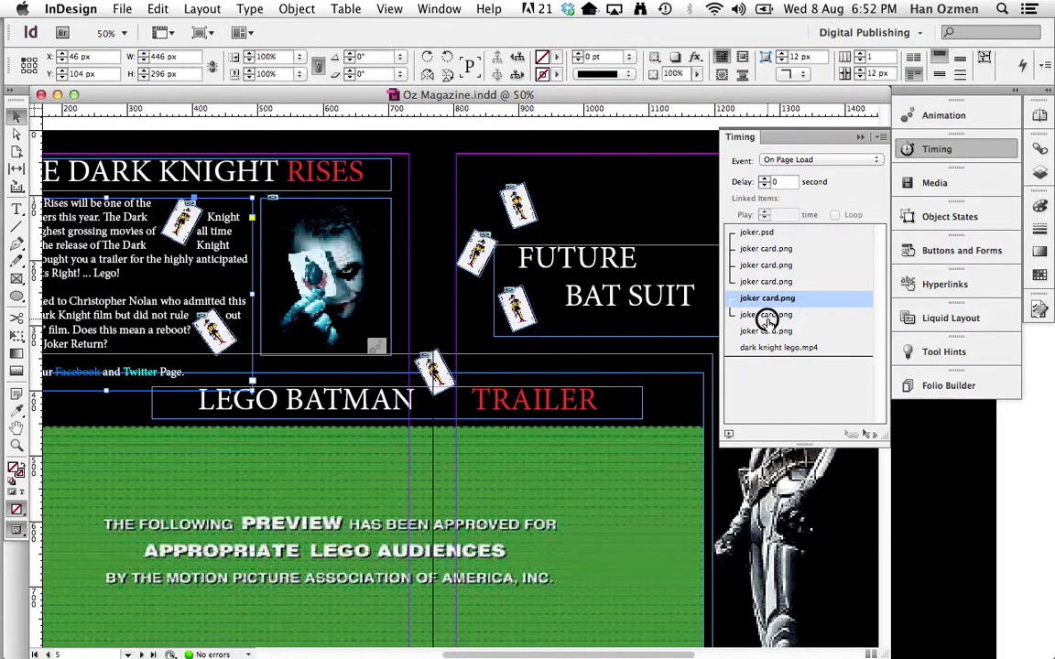
pyautogui.click(774, 315)
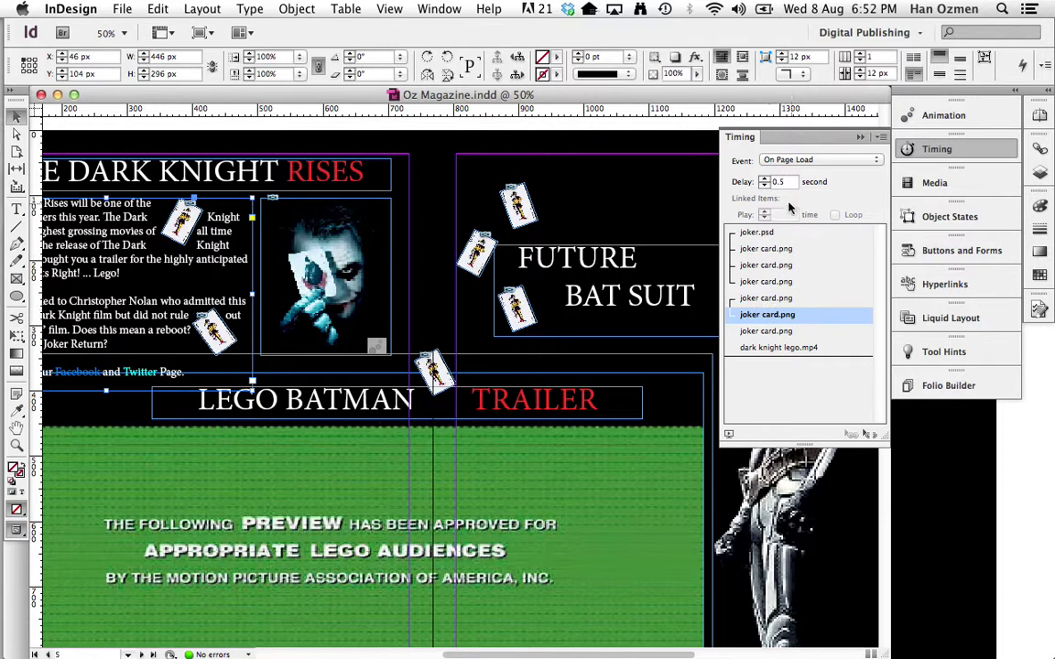
pyautogui.click(779, 348)
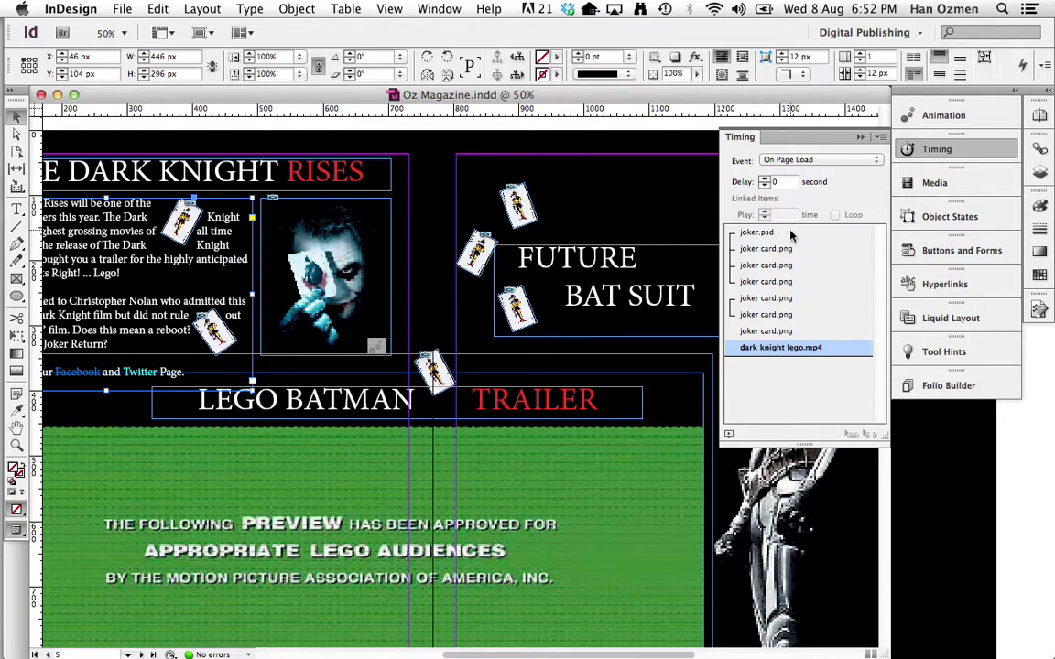
# Select the Joker picture on the spread and examine its Animation settings
pyautogui.click(330, 224)
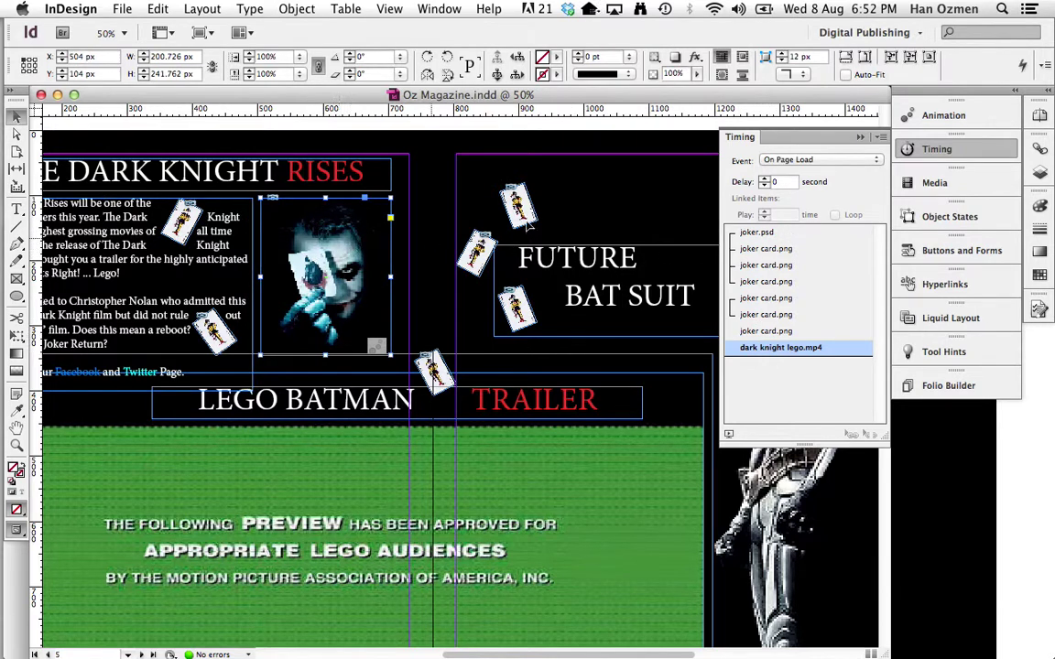
pyautogui.click(958, 119)
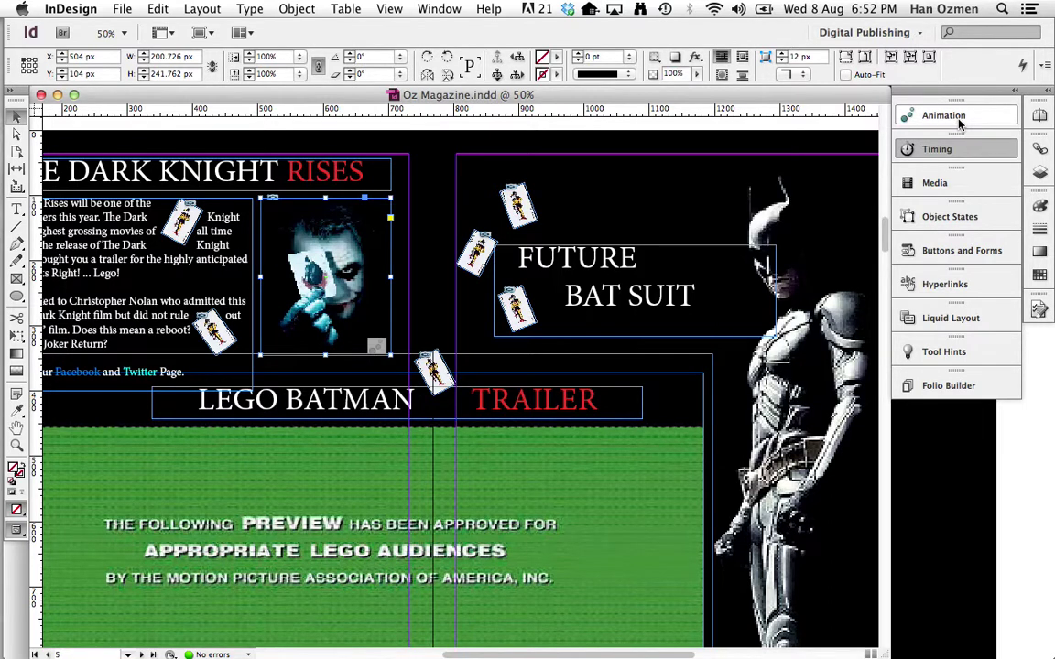
pyautogui.click(945, 117)
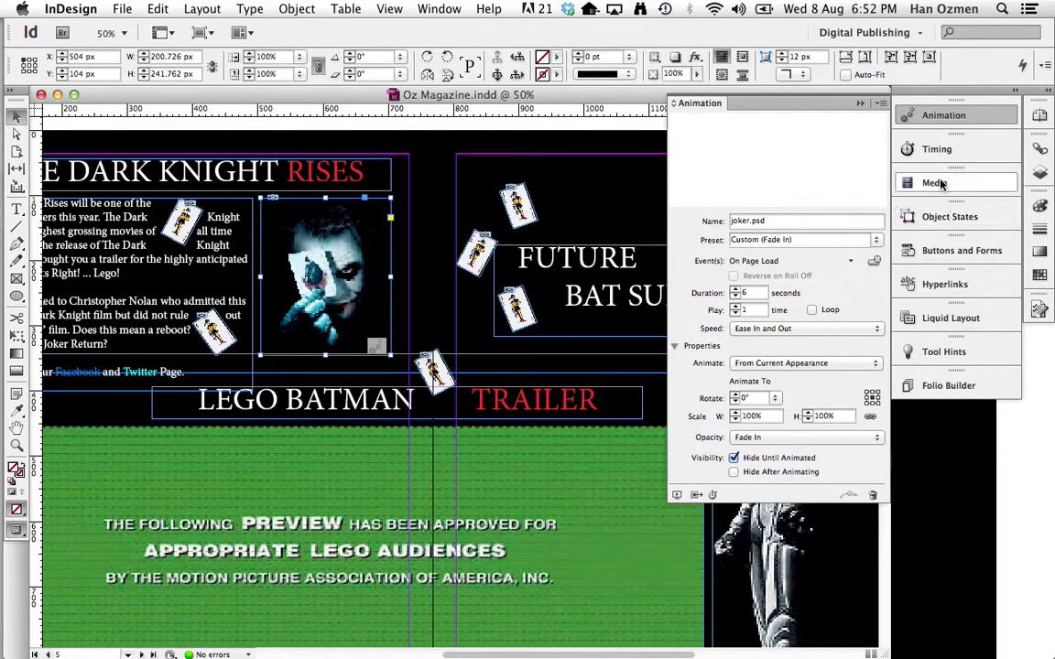
# Return to the Timing settings and recheck the delays of joker.psd and the first joker card
pyautogui.click(935, 149)
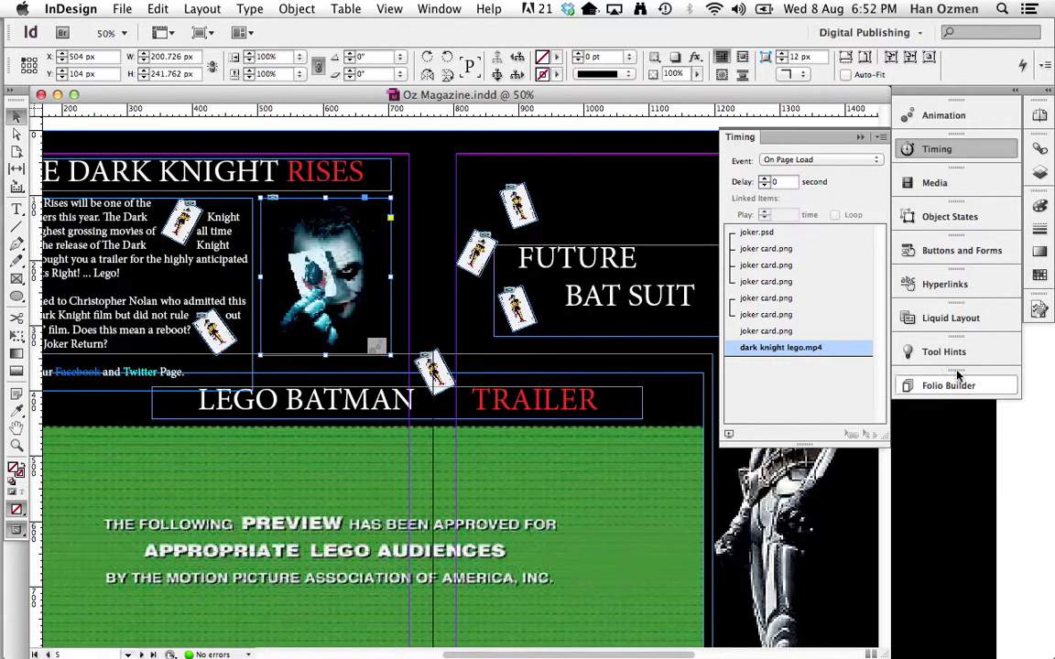
pyautogui.click(777, 232)
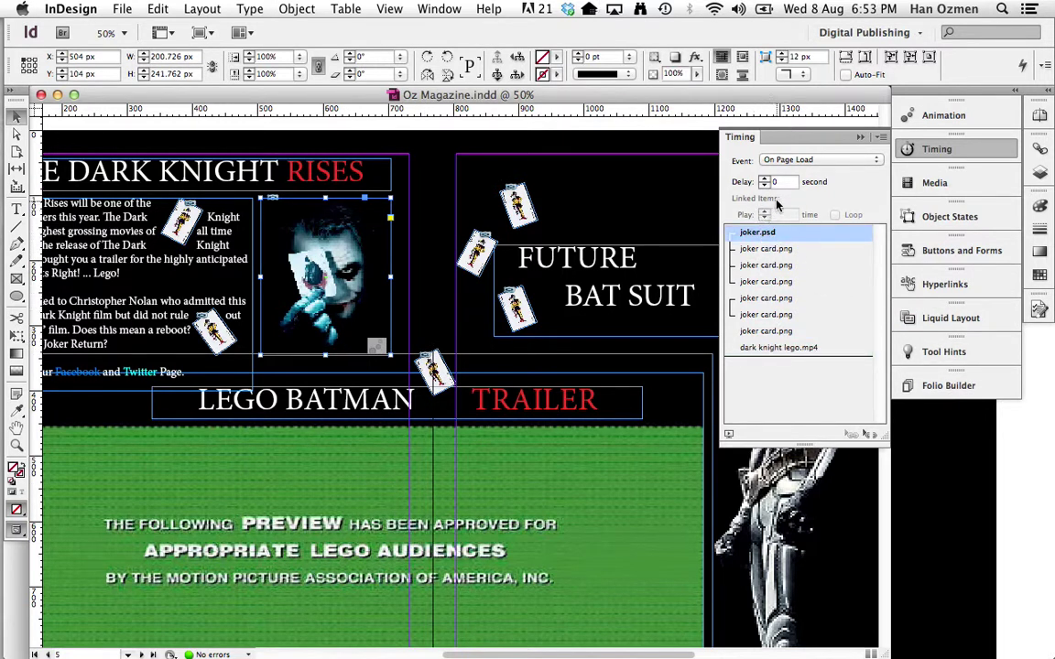
pyautogui.click(763, 257)
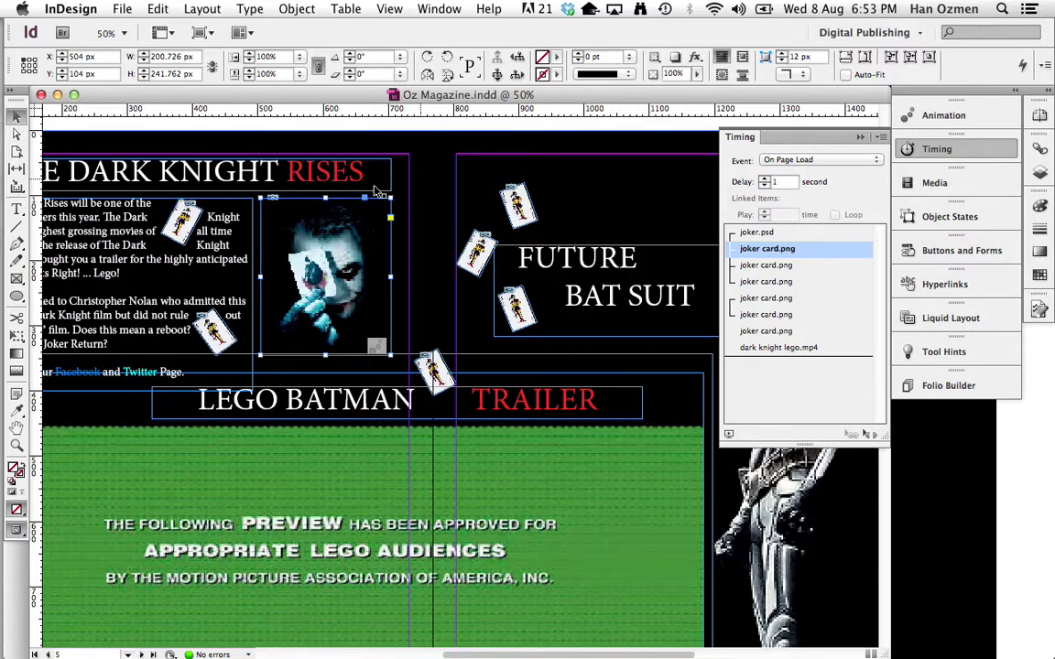
# Switch to Flash Player, turn to The Amazing Spiderman spread, and stop its embedded trailer
pyautogui.moveTo(7, 192)
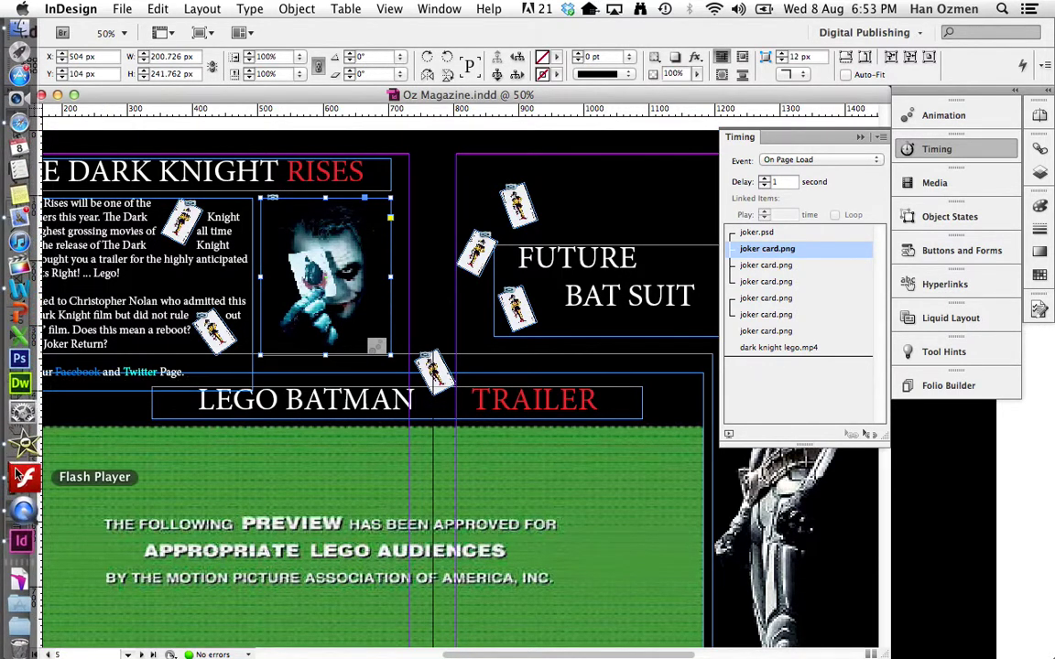
pyautogui.click(22, 476)
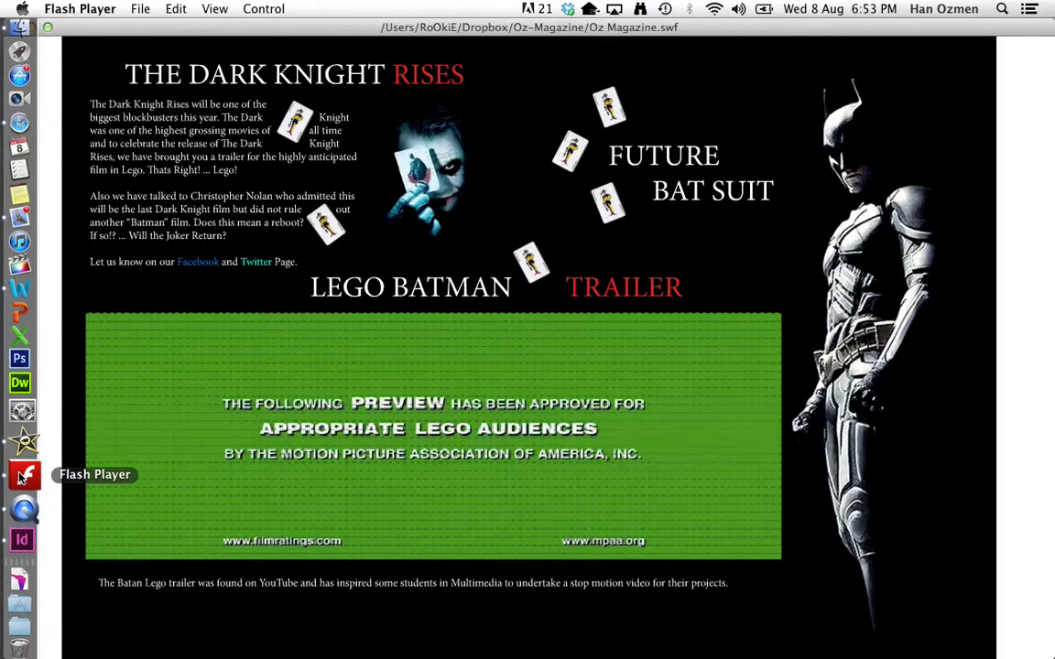
pyautogui.click(936, 81)
pyautogui.click(199, 120)
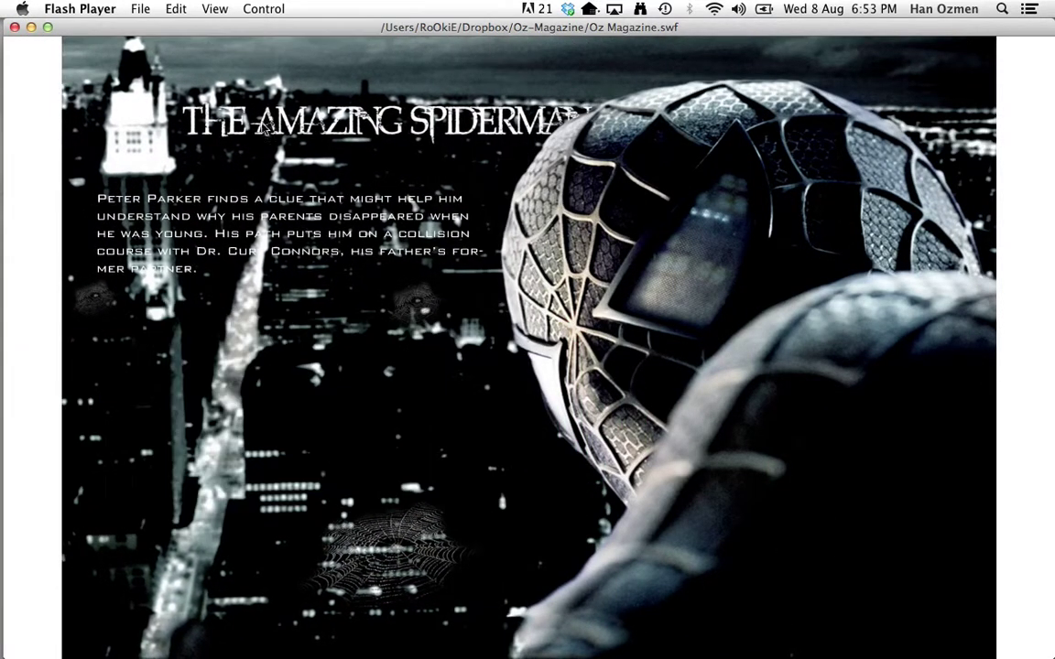
pyautogui.moveTo(321, 457)
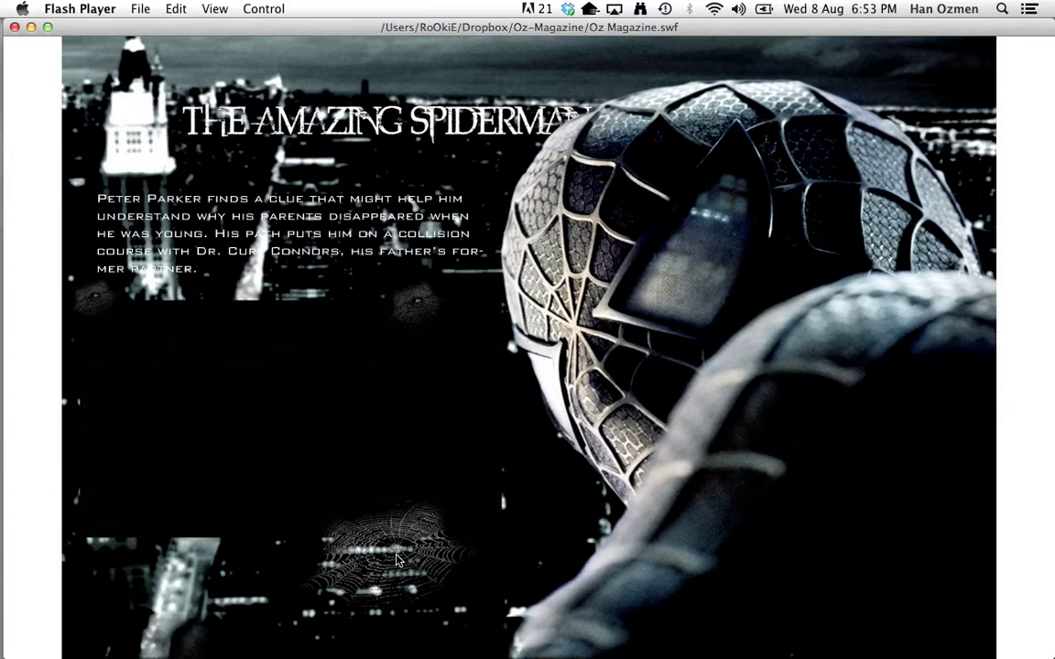
pyautogui.moveTo(124, 467)
pyautogui.click(130, 524)
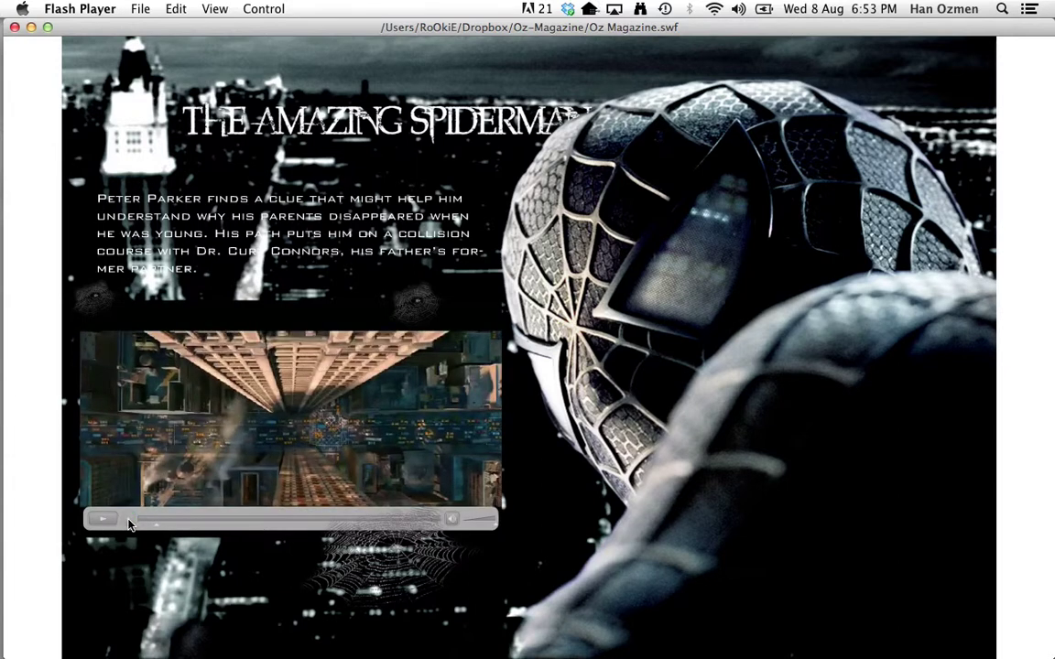
# Turn to the Iron Man 3 spread in the magazine preview and switch back to InDesign
pyautogui.click(960, 55)
pyautogui.moveTo(18, 73)
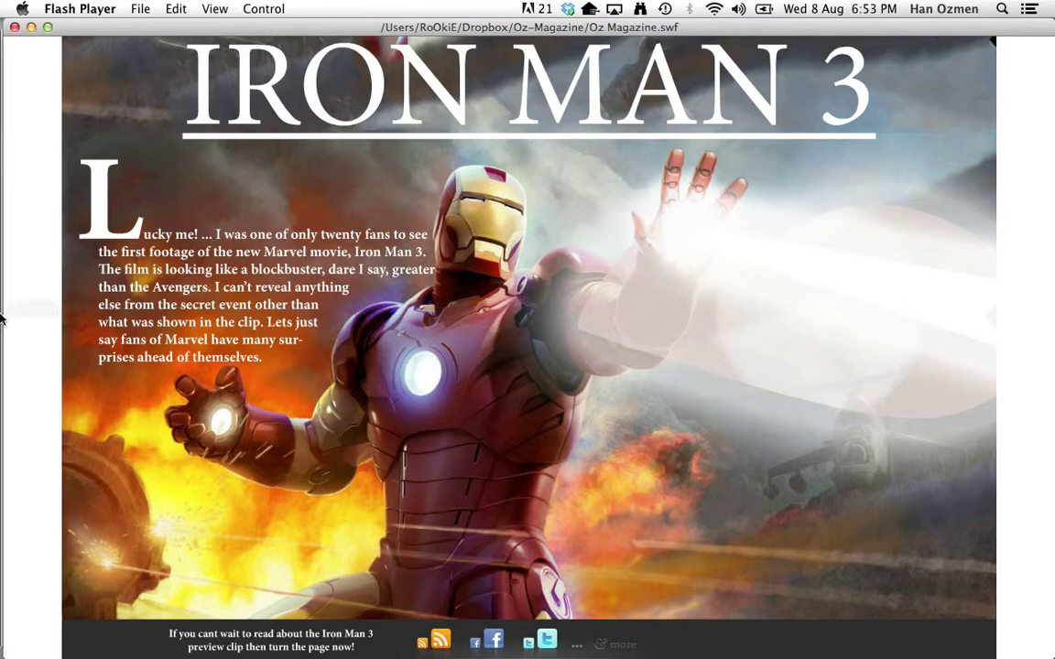
pyautogui.moveTo(18, 302)
pyautogui.click(26, 522)
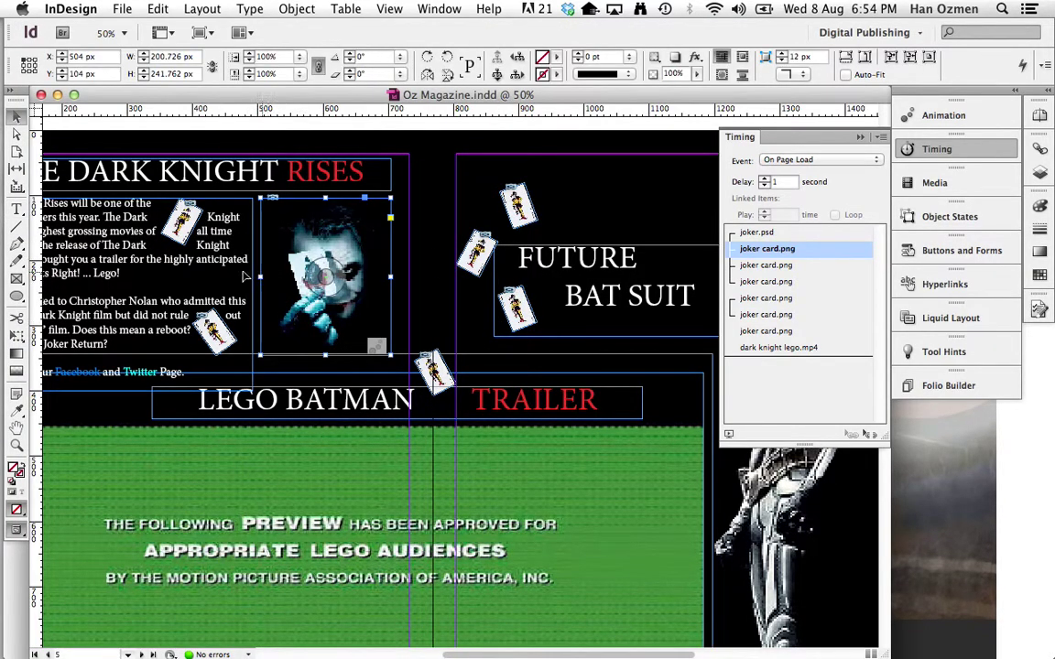
# Select the beam picture on the Iron Man 3 spread, examine the spread's On Page Load timing, and switch to Flash Player to view it
pyautogui.scroll(-8, 376, 389)
pyautogui.scroll(4, 382, 389)
pyautogui.scroll(-15, 382, 387)
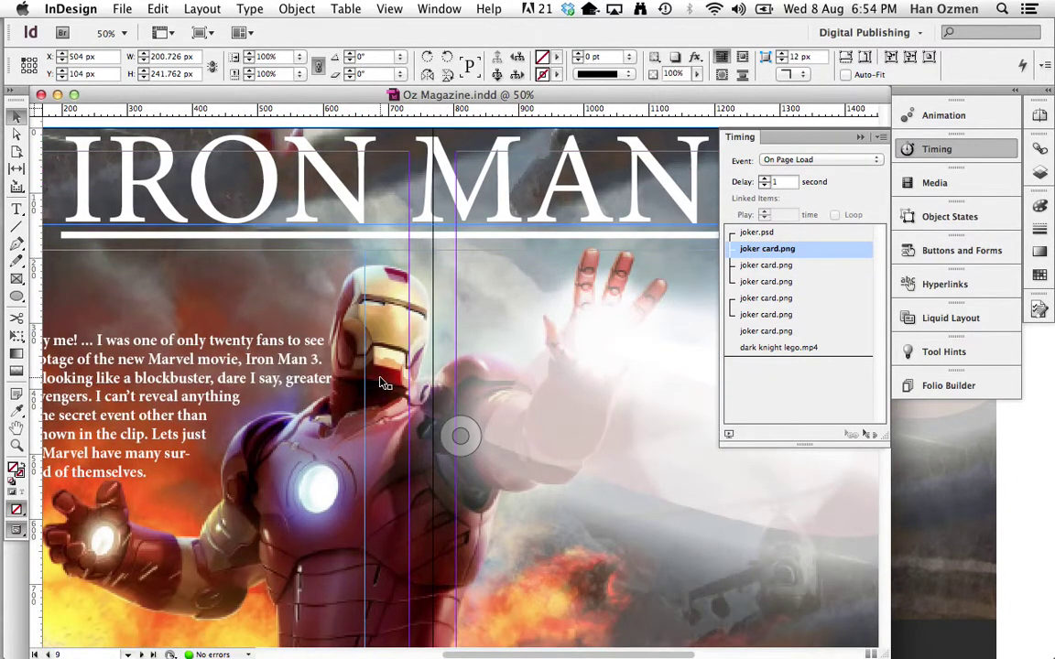
pyautogui.press('super+minus')
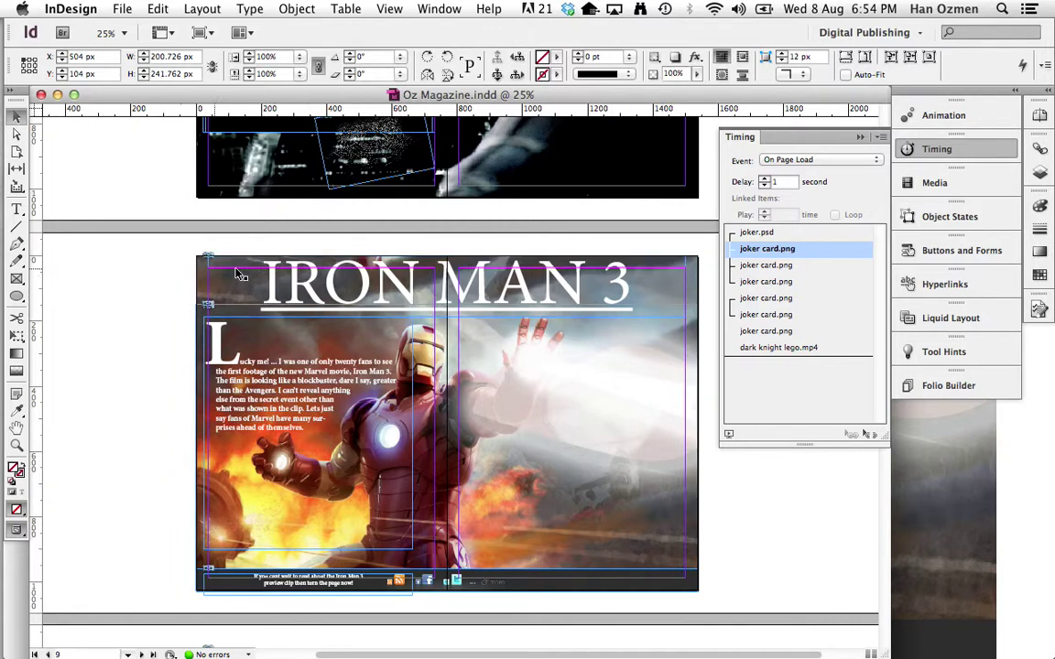
pyautogui.click(930, 148)
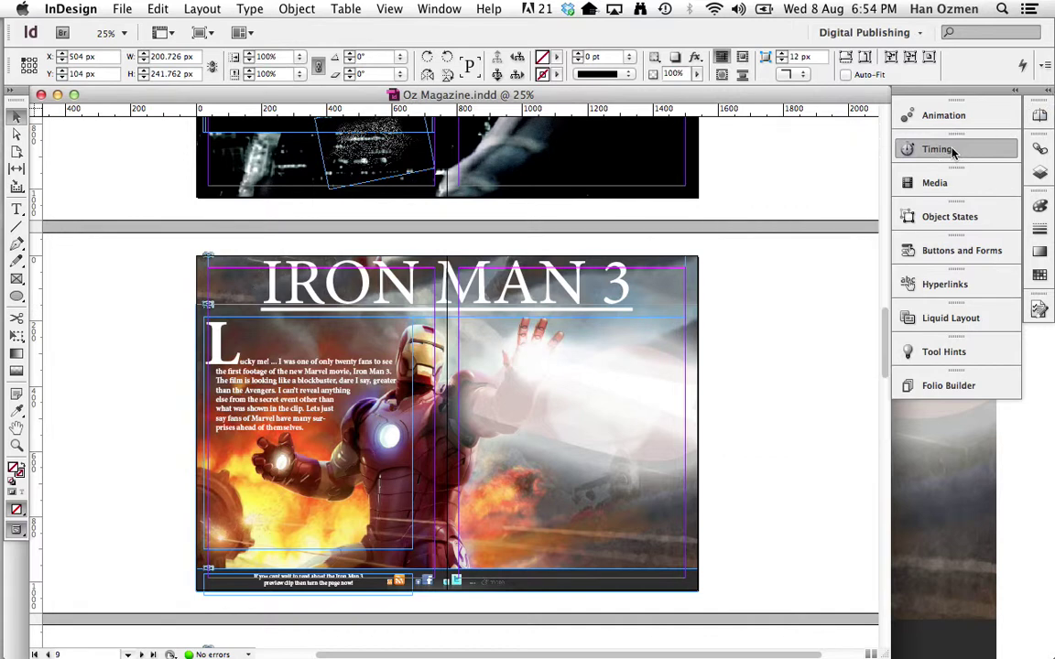
pyautogui.click(602, 326)
pyautogui.click(944, 149)
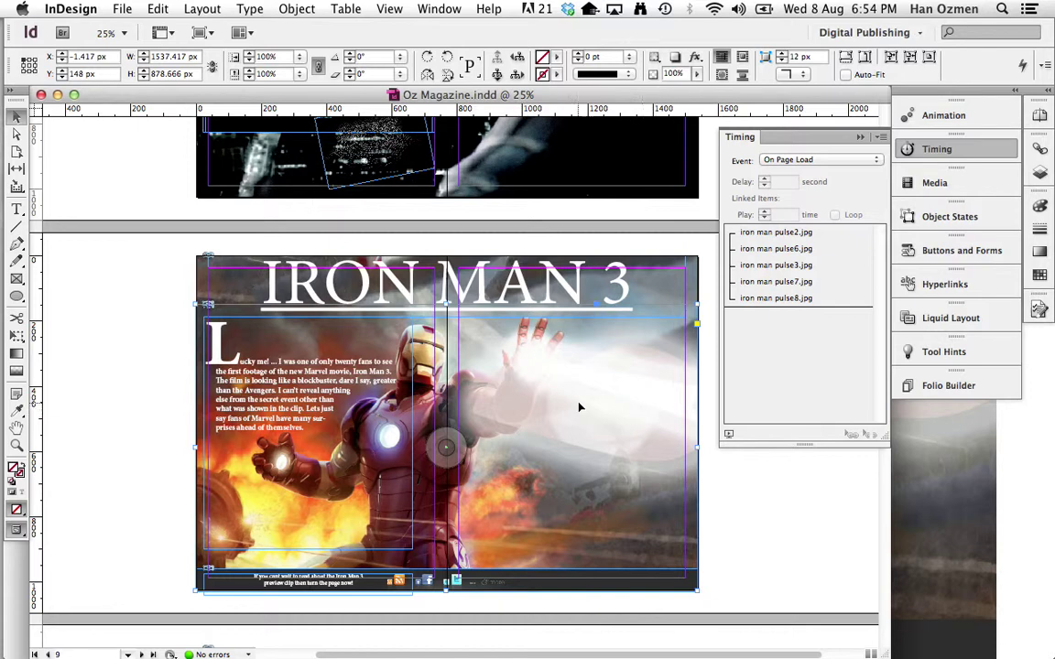
pyautogui.moveTo(20, 308)
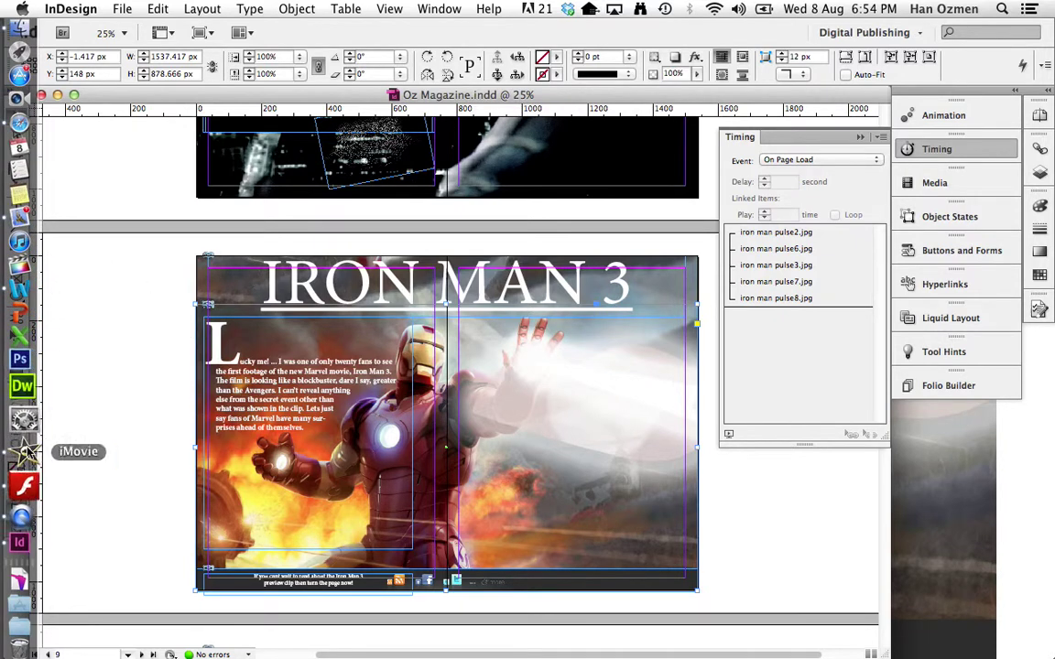
pyautogui.click(22, 481)
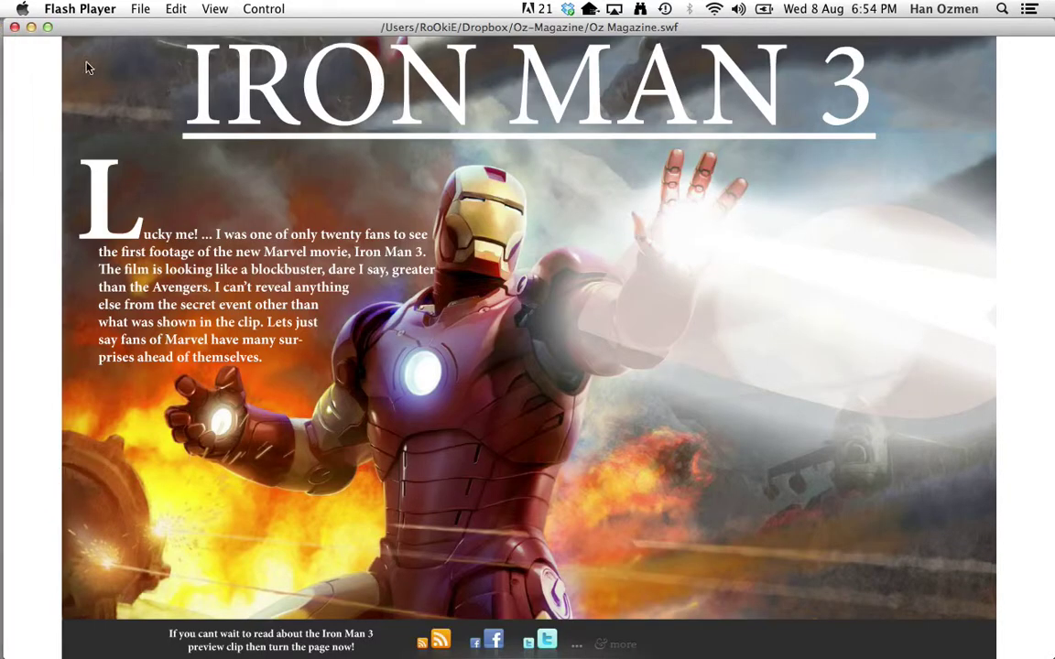
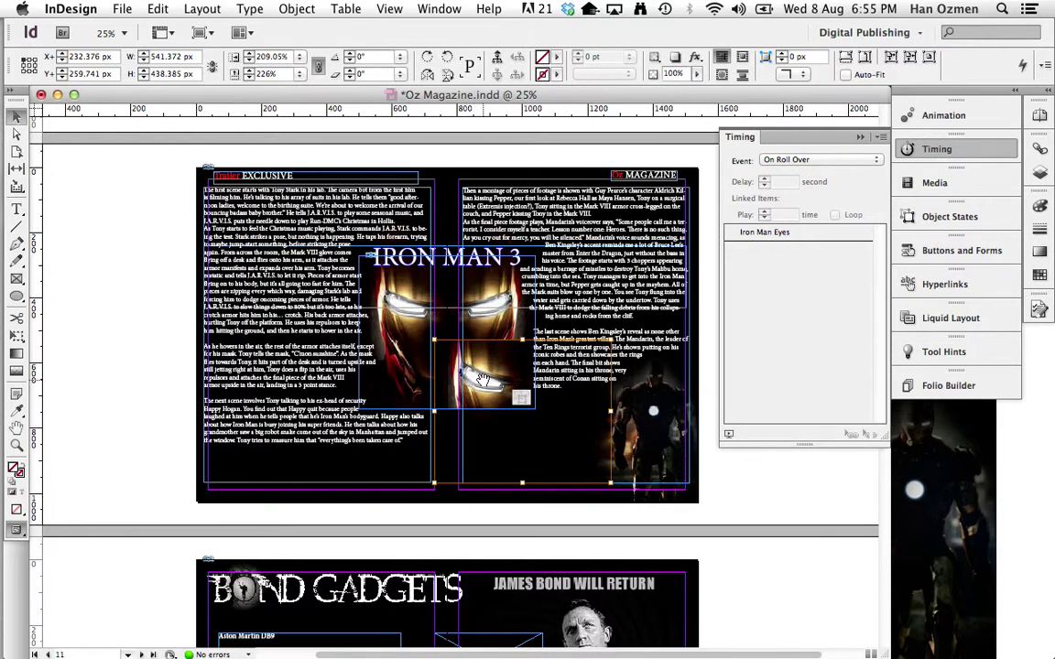
# Move the Iron Man face picture back into its frame at X 0 px, Y 0 px, and open the Object States settings
pyautogui.moveTo(490, 379); pyautogui.dragTo(432, 312)
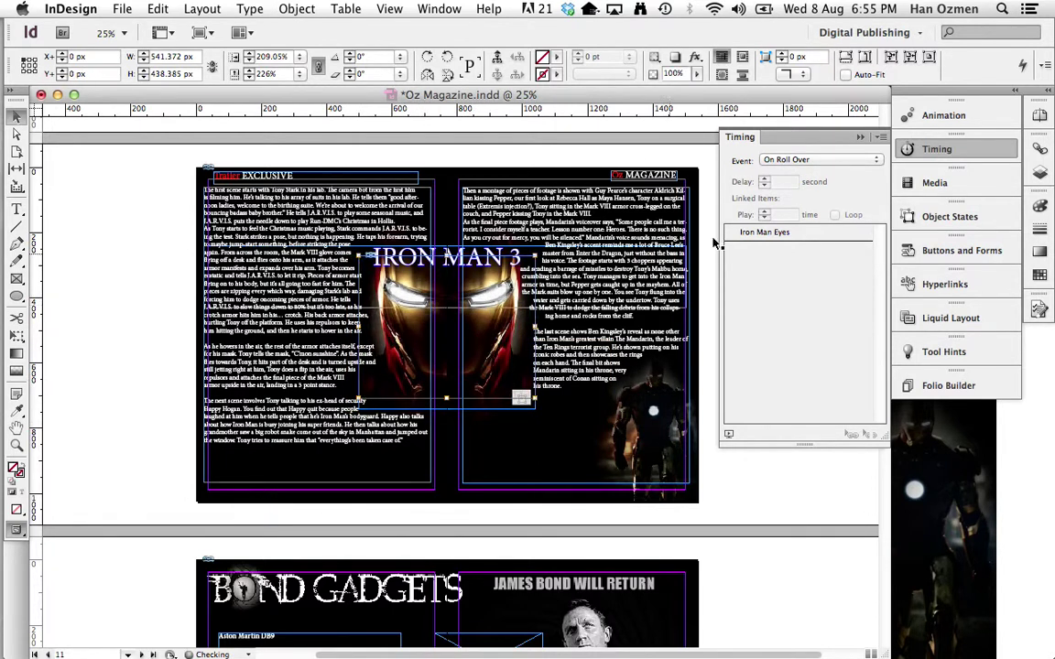
pyautogui.click(971, 218)
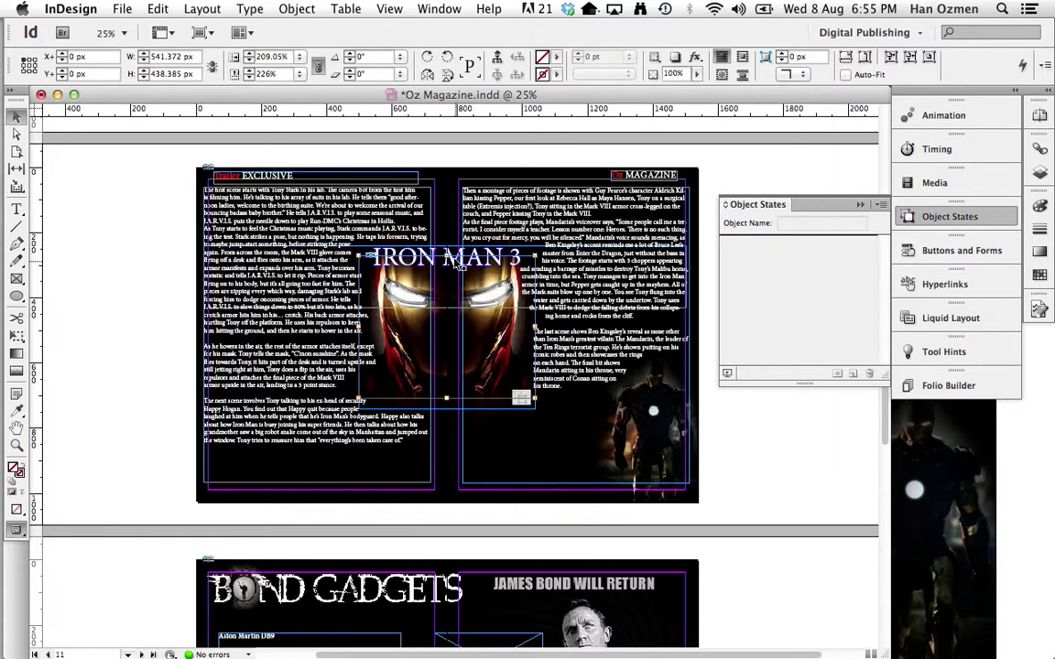
pyautogui.moveTo(482, 297)
pyautogui.mouseDown()
pyautogui.moveTo(455, 300)
pyautogui.moveTo(462, 433)
pyautogui.moveTo(270, 302)
pyautogui.moveTo(264, 238)
pyautogui.moveTo(462, 293)
pyautogui.mouseUp()
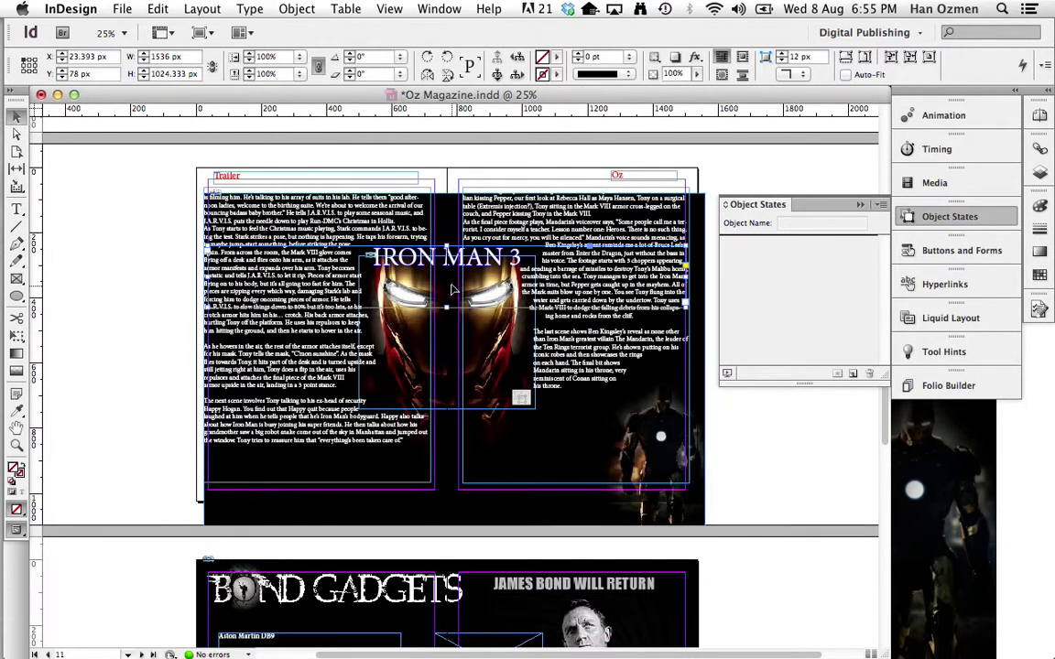
pyautogui.press('t')
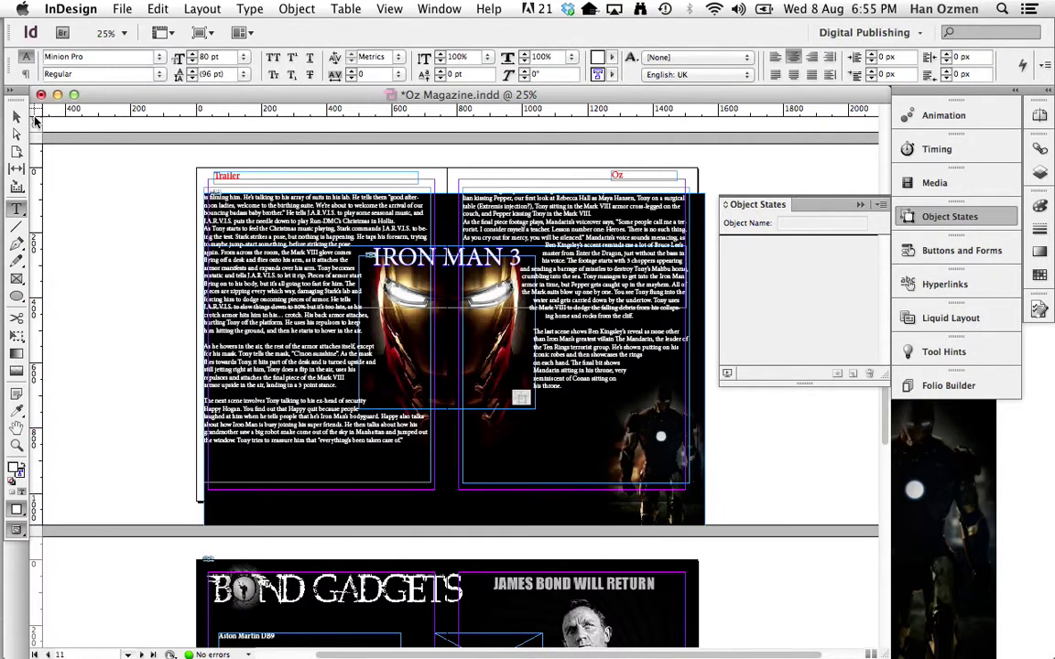
pyautogui.press('v')
pyautogui.click(447, 319)
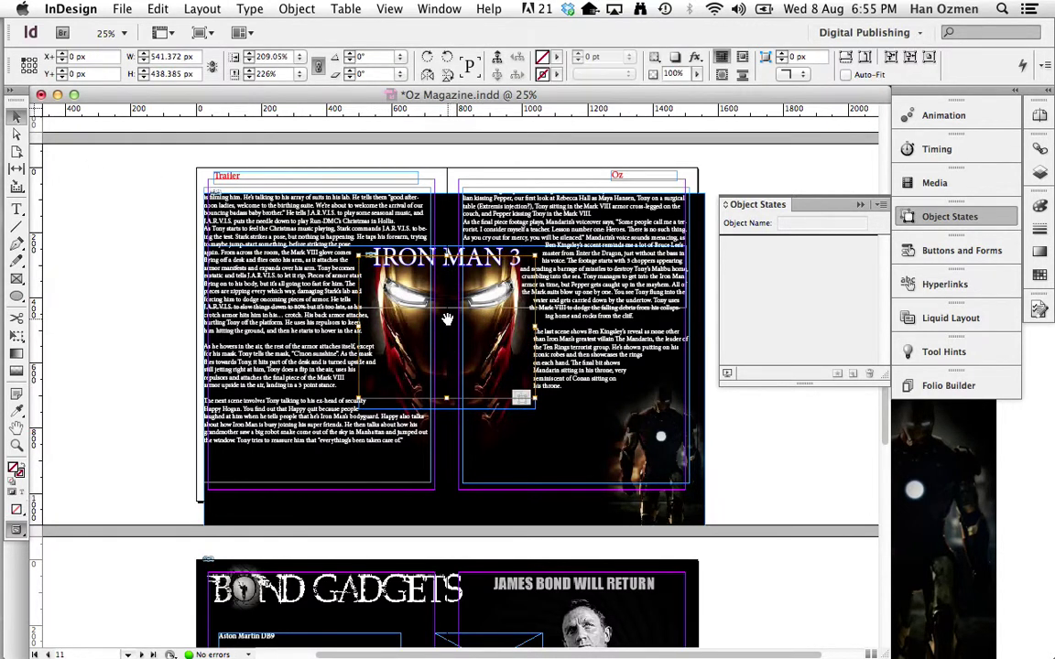
pyautogui.click(445, 286)
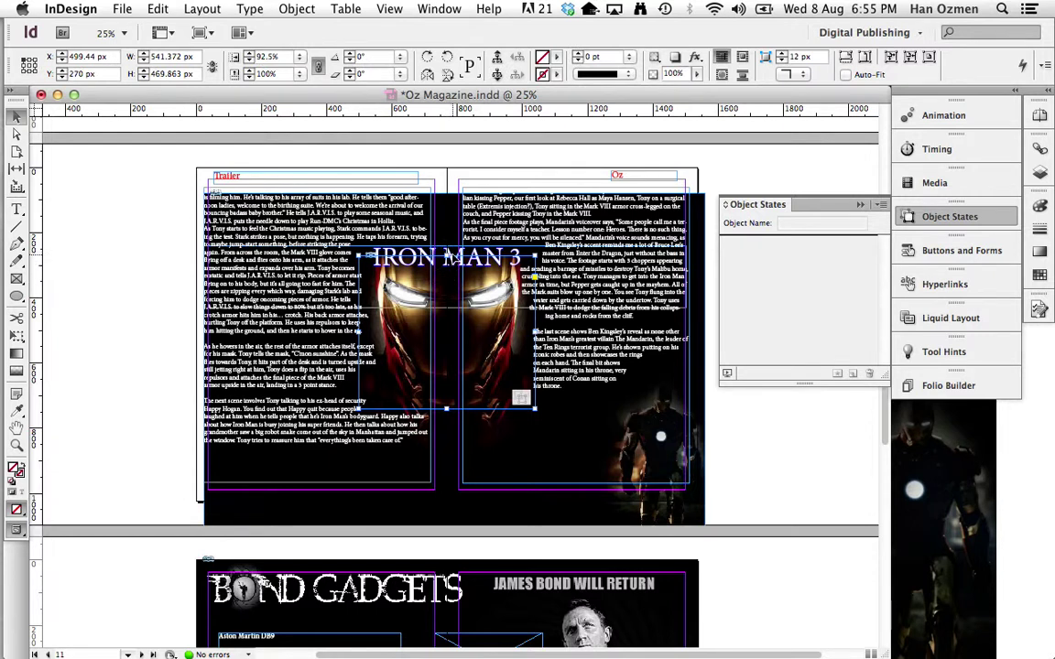
# Delete both body text frames, the IRON MAN 3 title frame and the black background picture around the Iron Man face
pyautogui.click(556, 424)
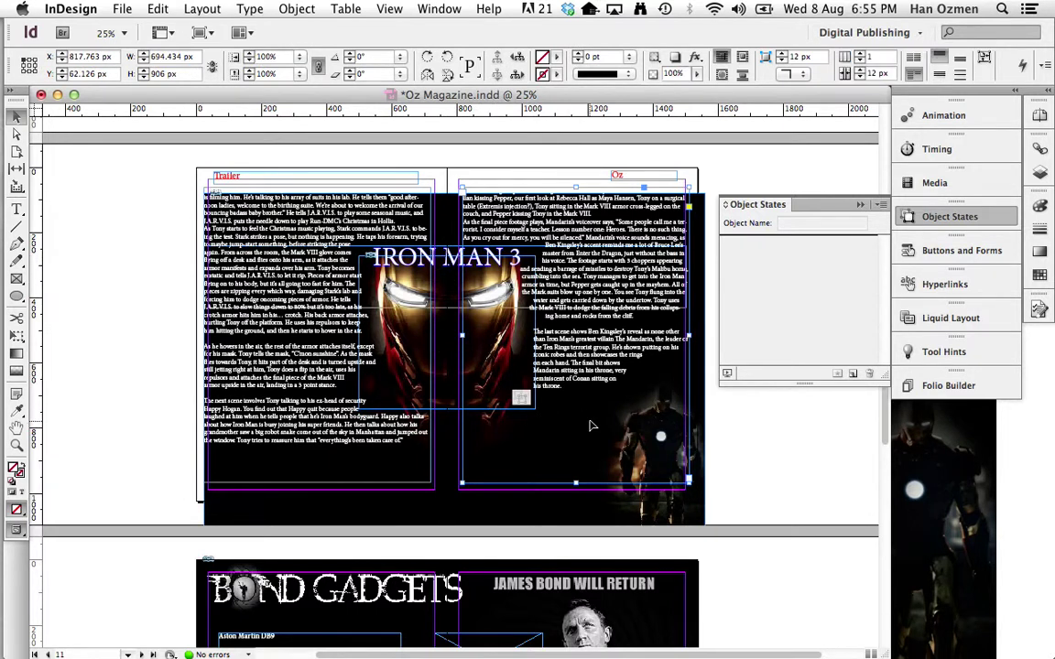
pyautogui.click(325, 353)
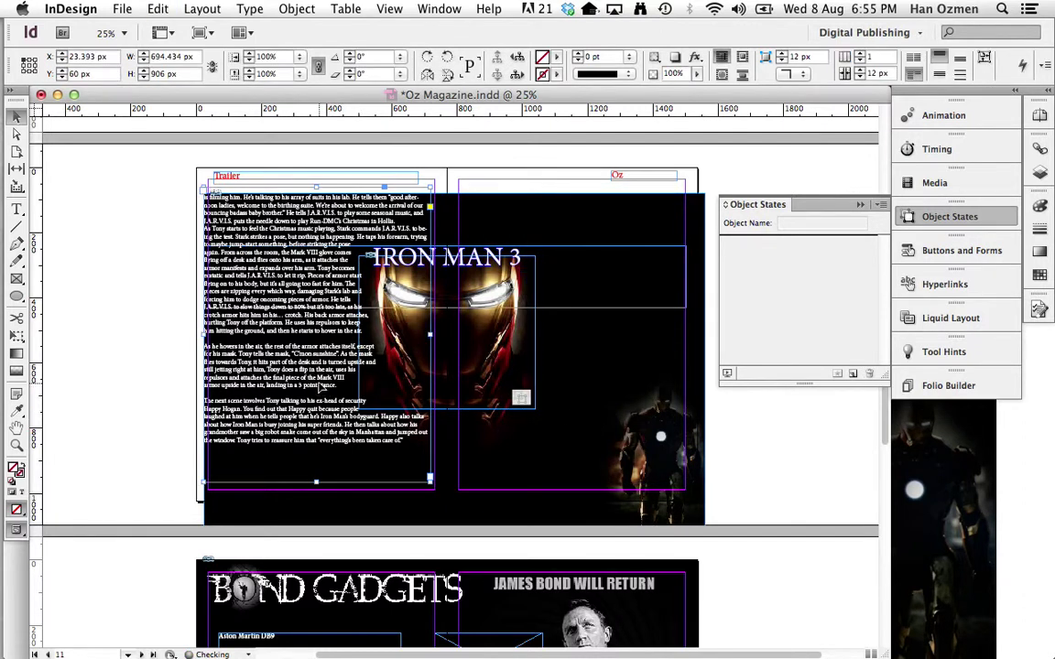
pyautogui.press('Delete')
pyautogui.click(624, 289)
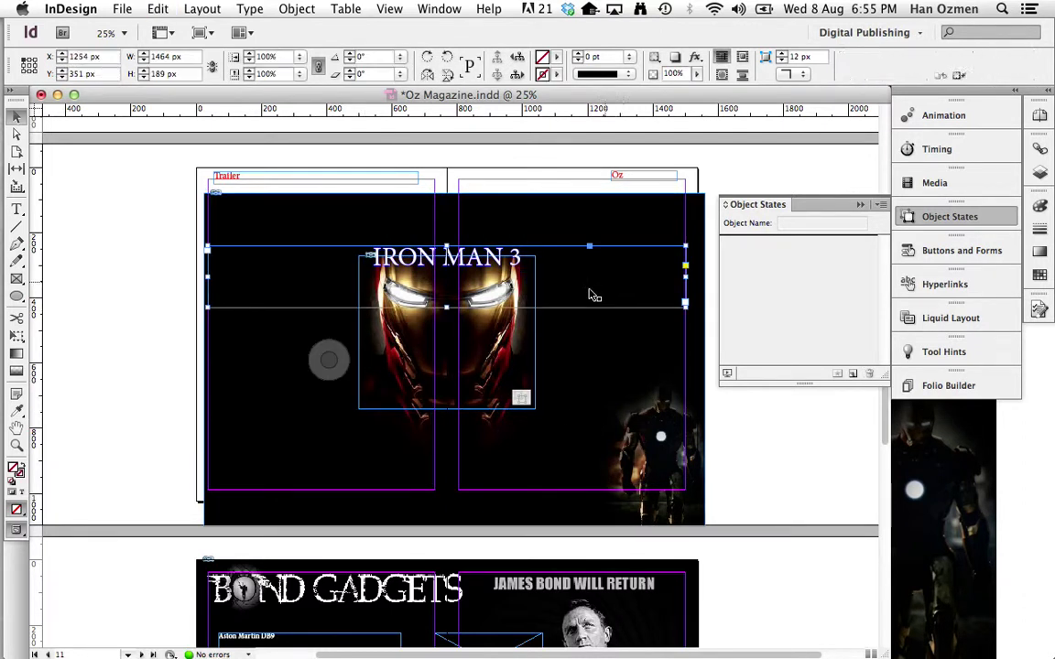
pyautogui.press('Delete')
pyautogui.click(476, 236)
pyautogui.press('Delete')
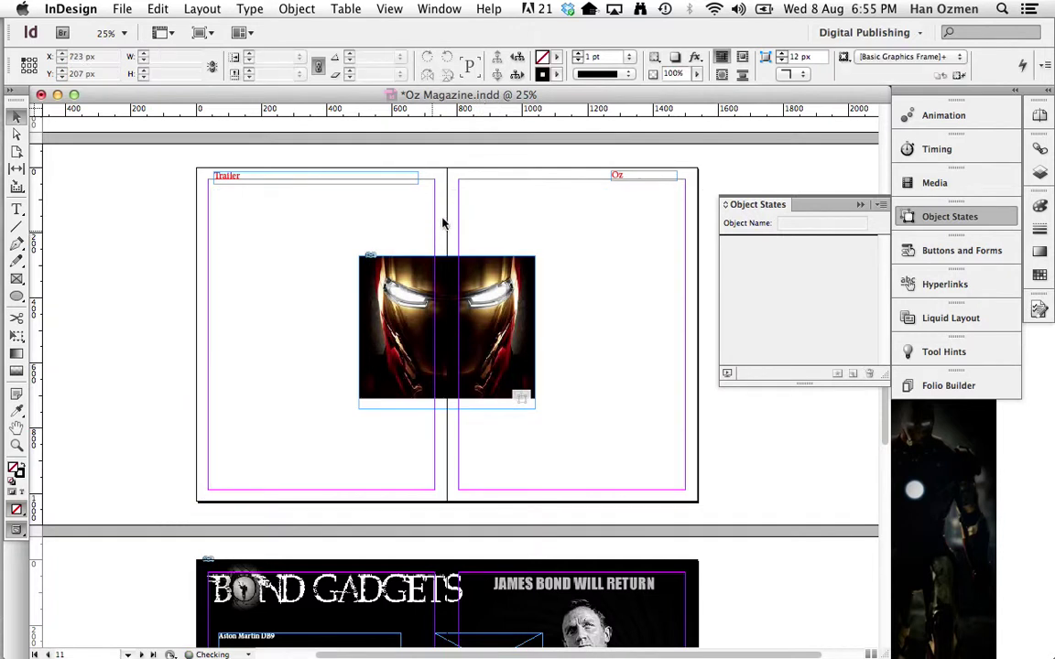
# Select the Iron Man Eyes multi-state object and compare its no glow and glow states
pyautogui.click(426, 181)
pyautogui.click(427, 293)
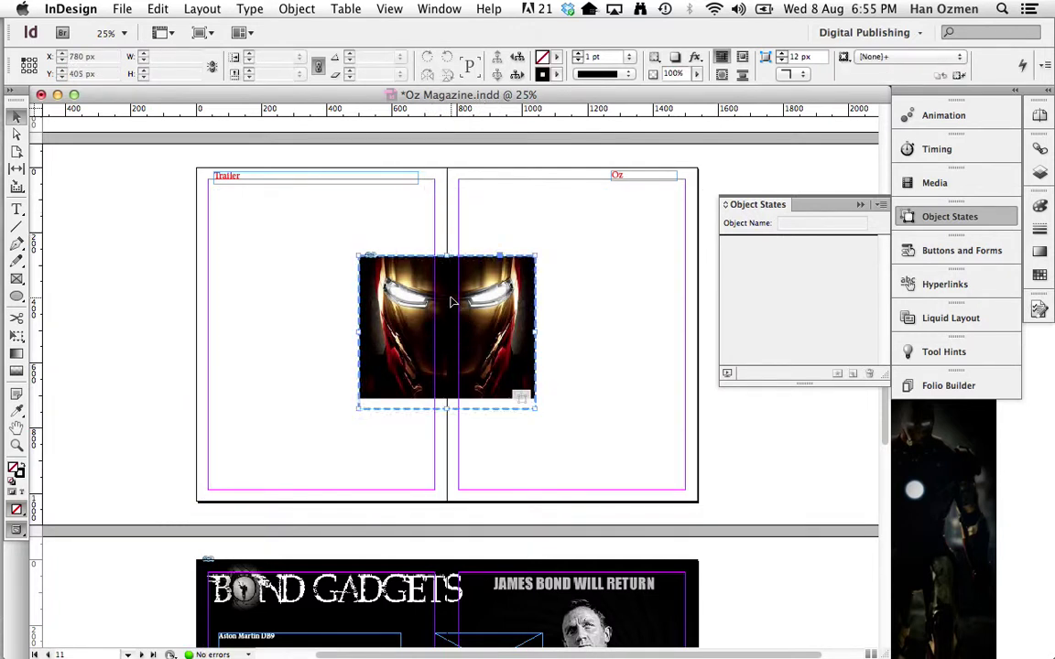
pyautogui.click(764, 284)
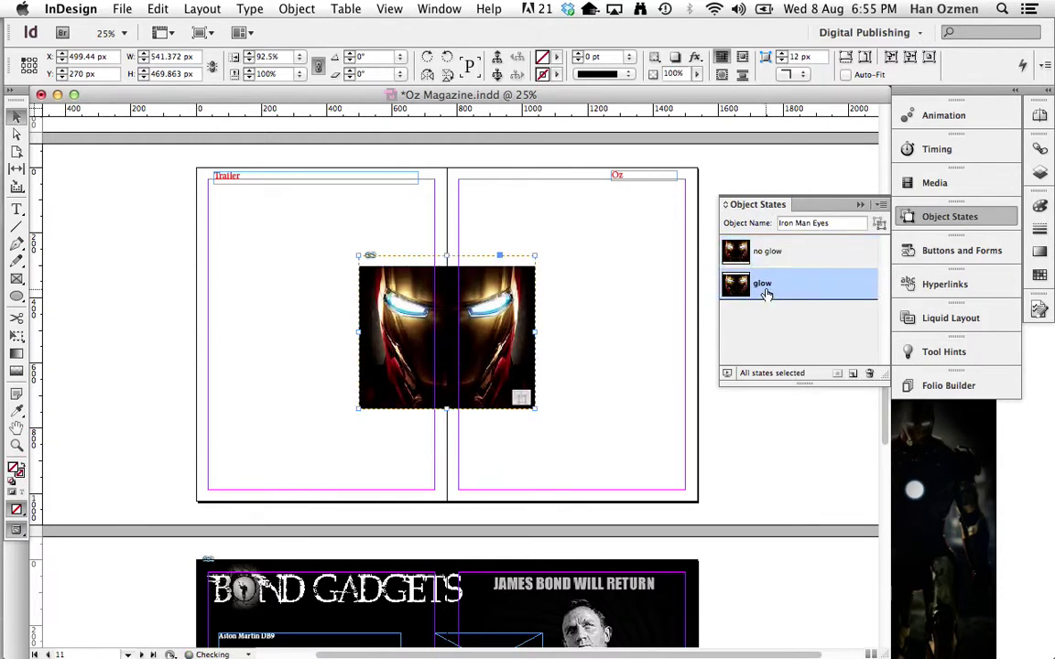
pyautogui.click(764, 256)
pyautogui.click(764, 283)
pyautogui.click(760, 255)
pyautogui.click(760, 283)
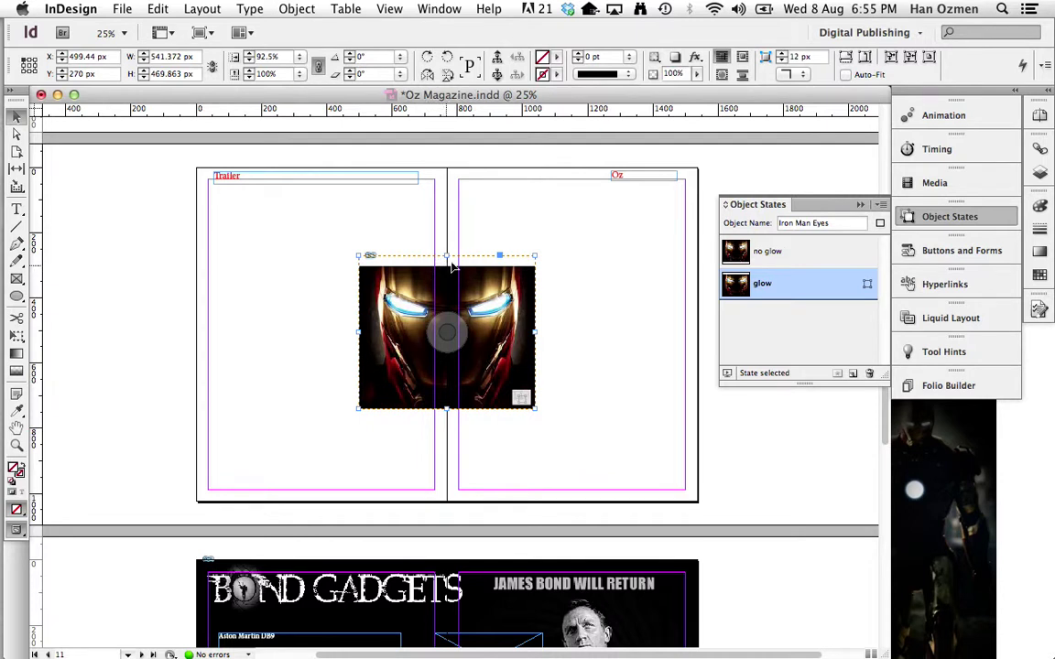
pyautogui.click(765, 251)
pyautogui.click(769, 285)
pyautogui.click(767, 253)
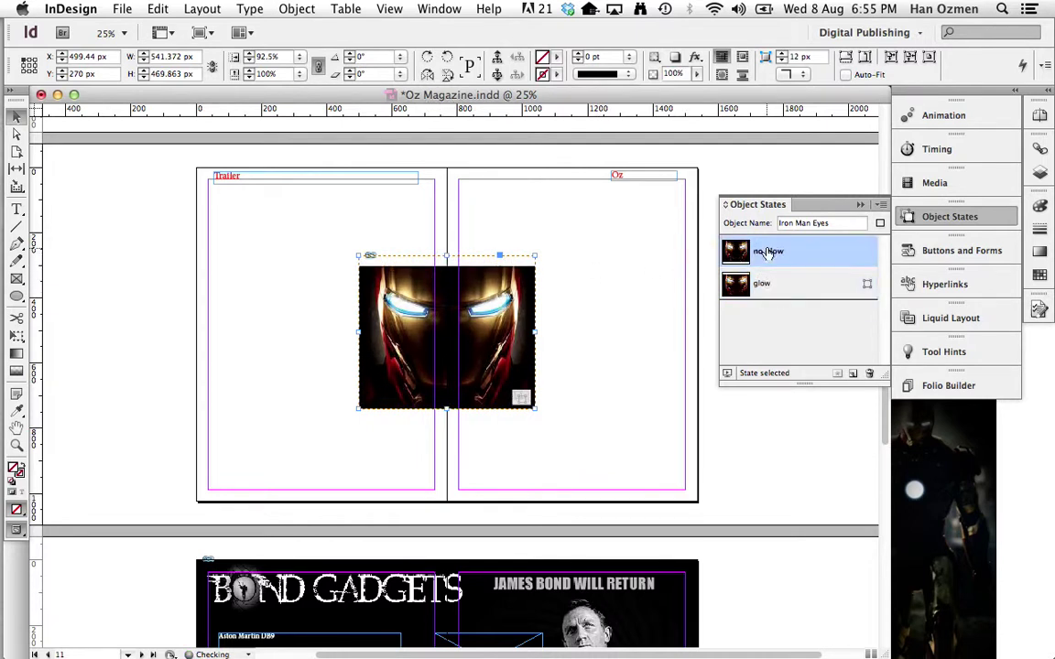
pyautogui.click(766, 283)
pyautogui.click(767, 253)
pyautogui.click(775, 283)
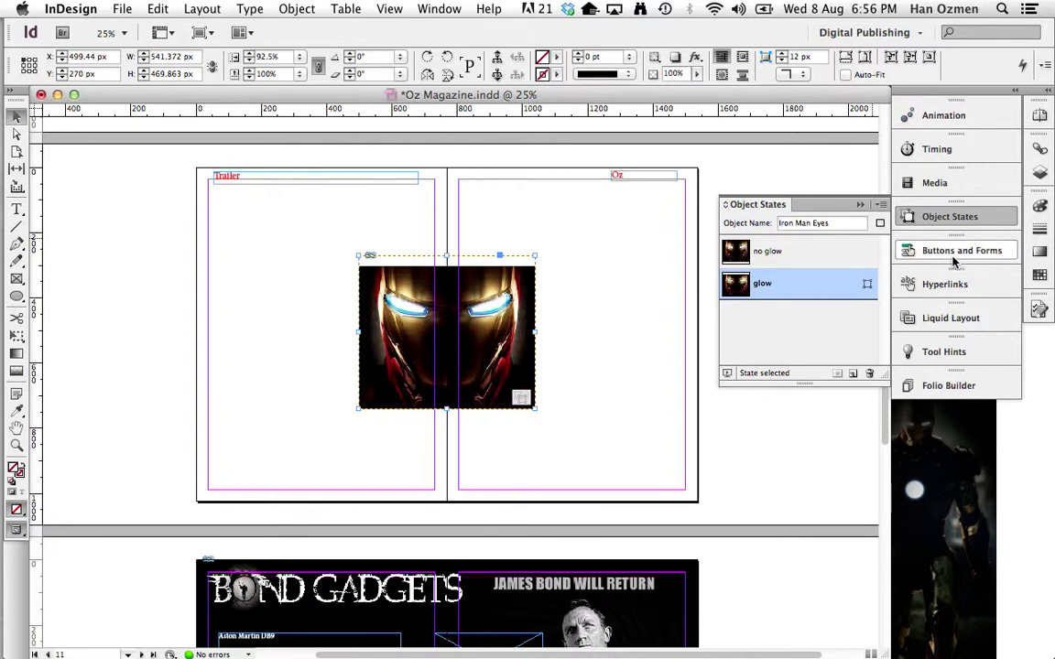
# Select the button frame over the Iron Man face and examine its Buttons and Forms event and Go To State action
pyautogui.click(911, 251)
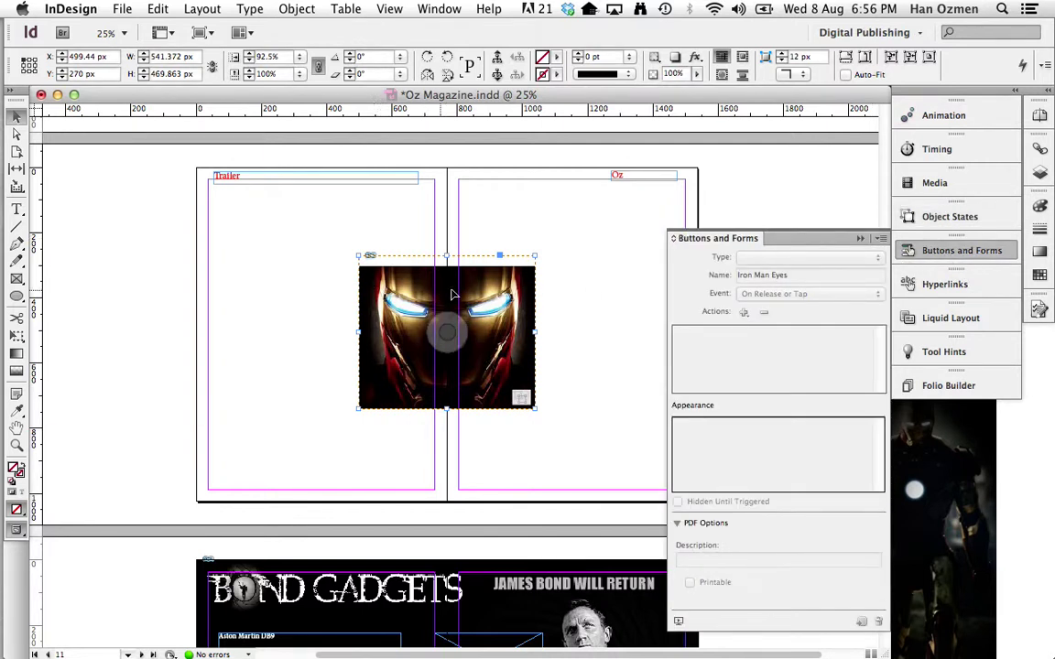
pyautogui.click(407, 266)
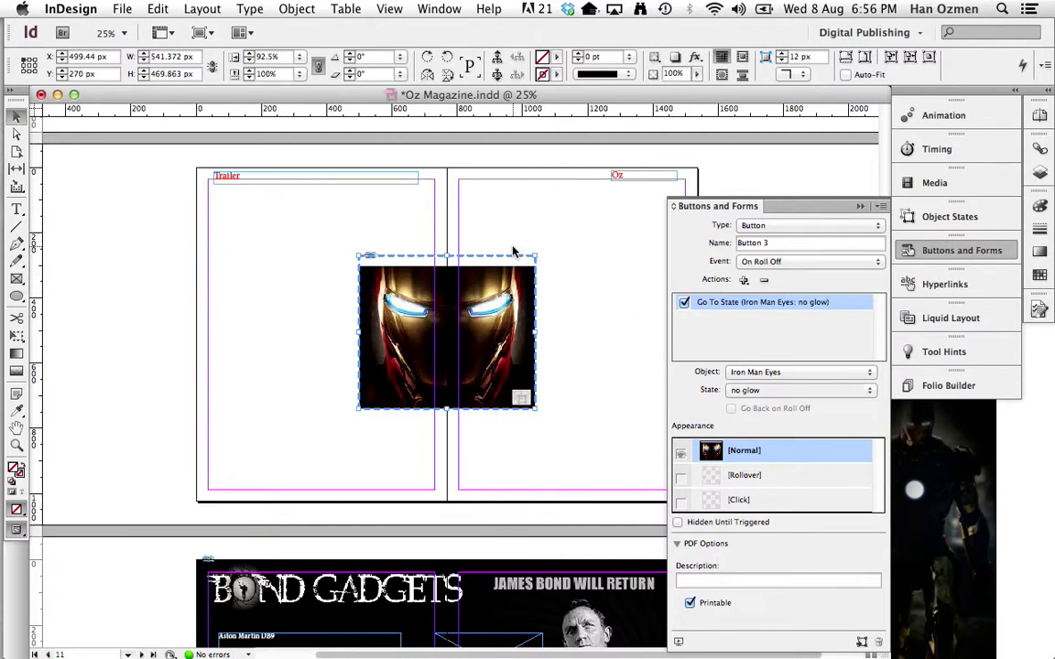
# Undo the deletions on the Iron Man spread to bring back its text, title and background picture
pyautogui.press('super+z')
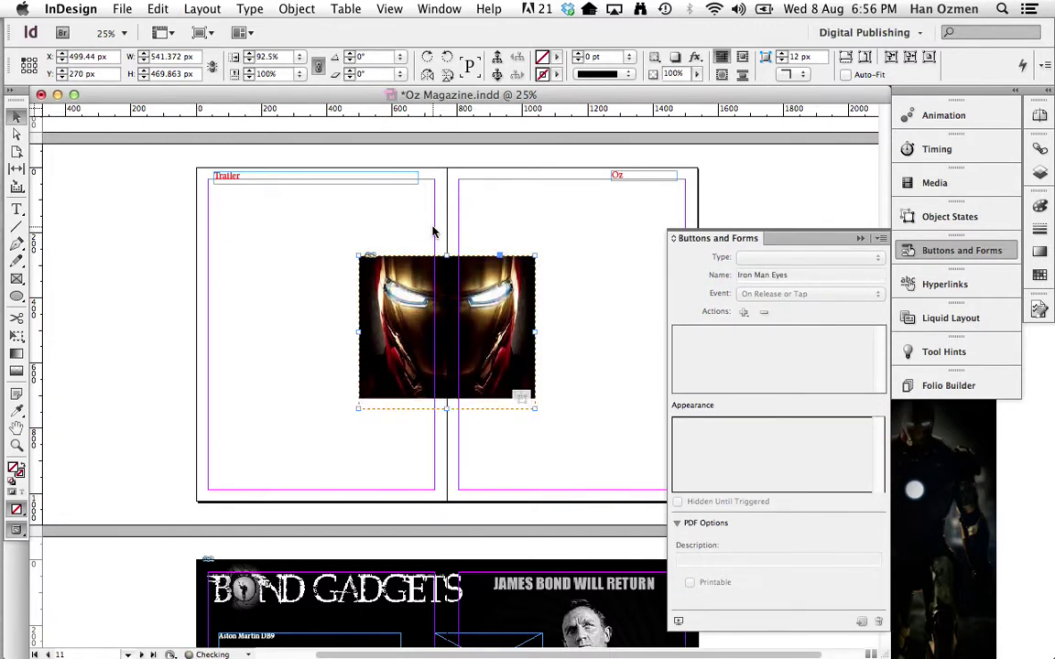
pyautogui.press('super+z')
pyautogui.press('super+z')
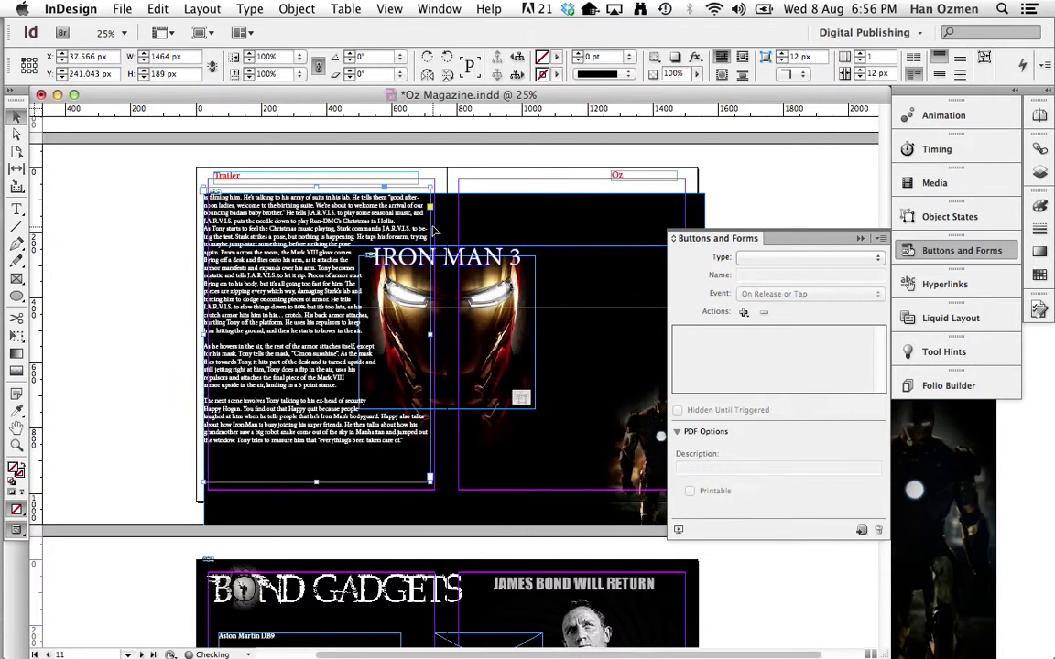
pyautogui.press('super+z')
# Find the Bond Gadgets spread in the document, switch to Flash Player, and turn the magazine to that spread
pyautogui.scroll(-1, 443, 332)
pyautogui.scroll(-8, 442, 332)
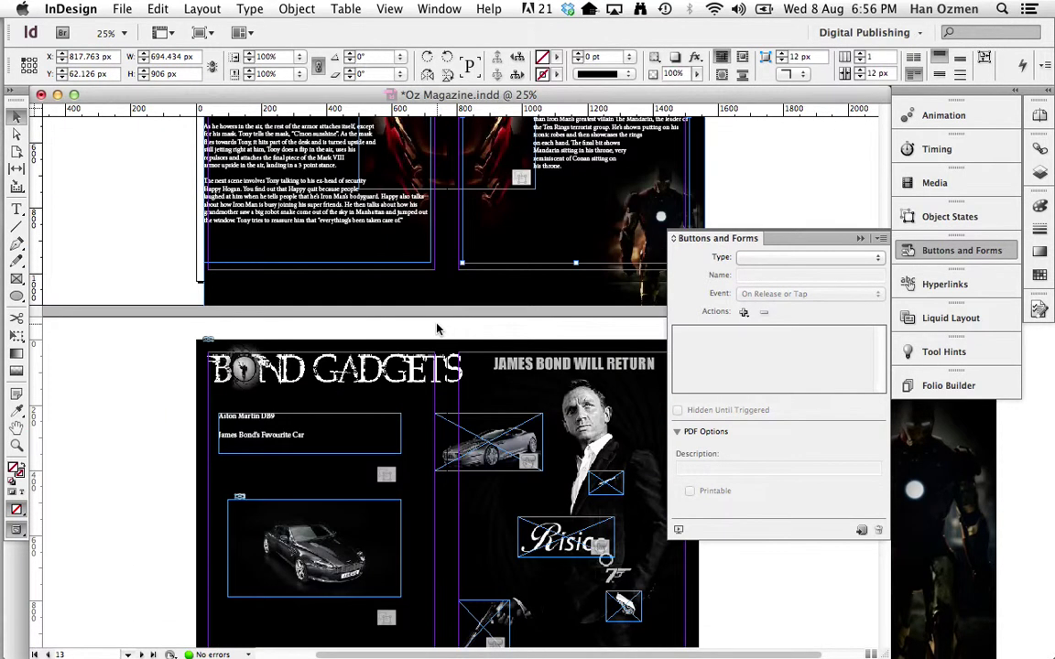
pyautogui.moveTo(14, 352)
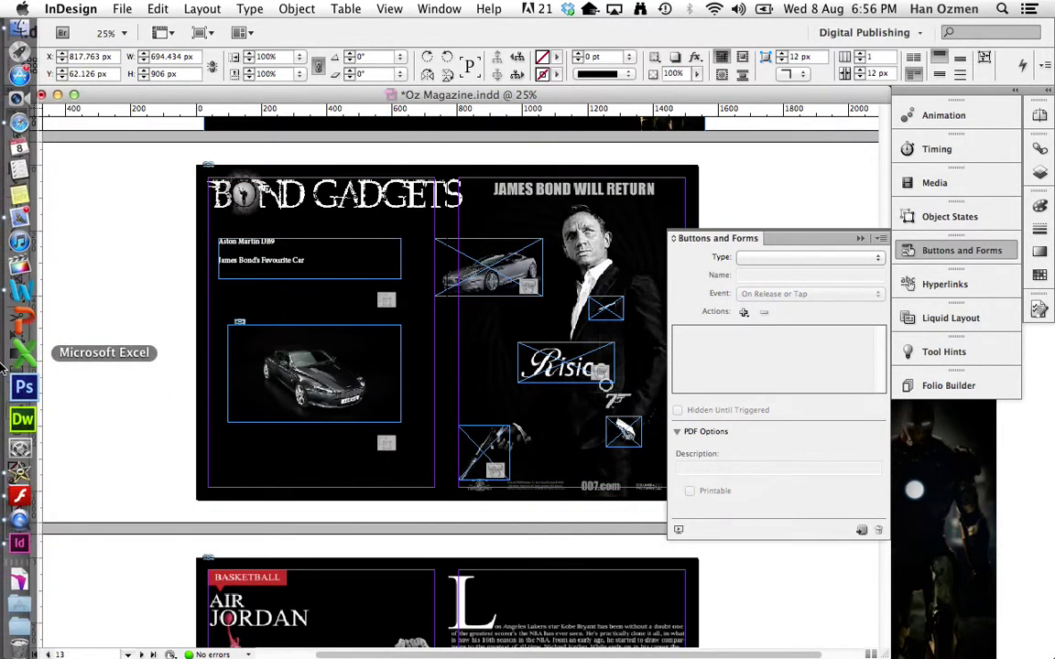
pyautogui.click(22, 483)
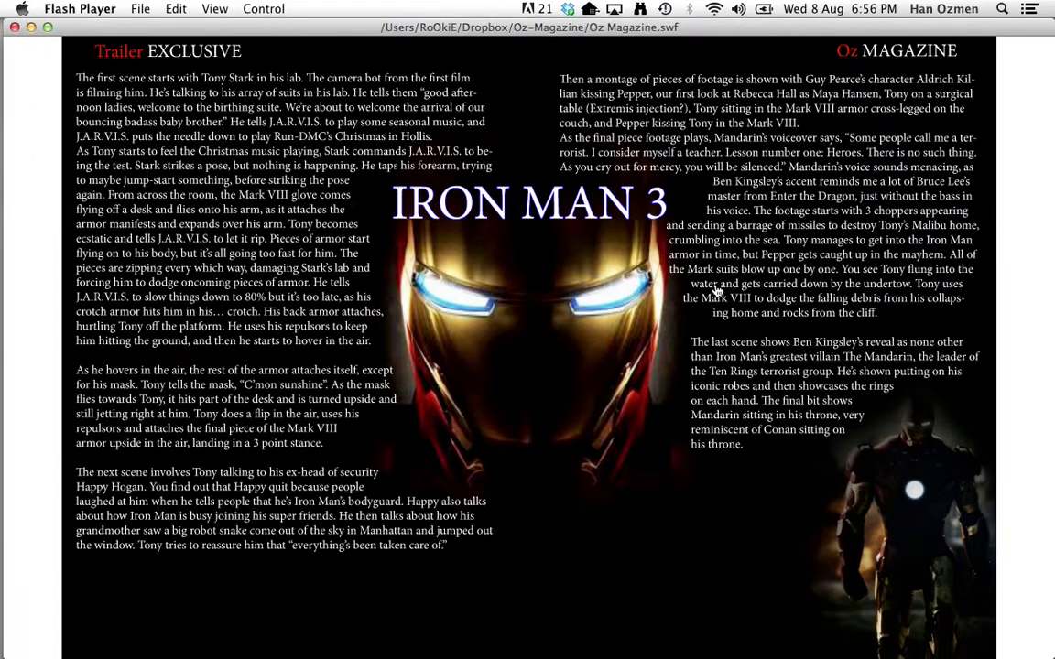
pyautogui.click(982, 46)
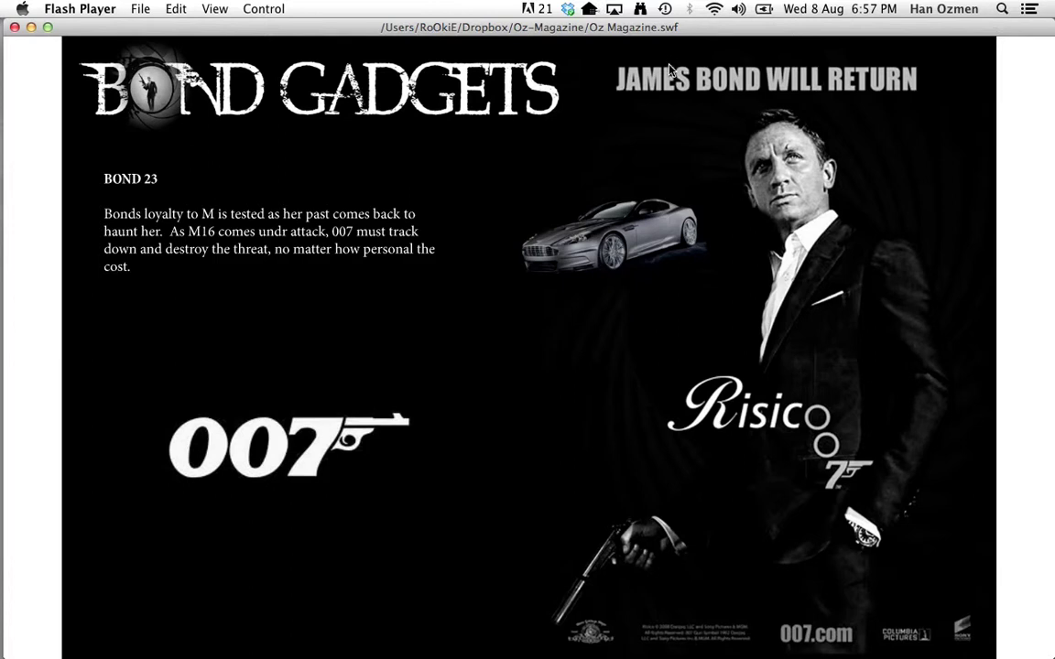
# Try the interactive car, watch, Risico logo, gun and pocket hotspots on the Bond Gadgets spread
pyautogui.click(590, 237)
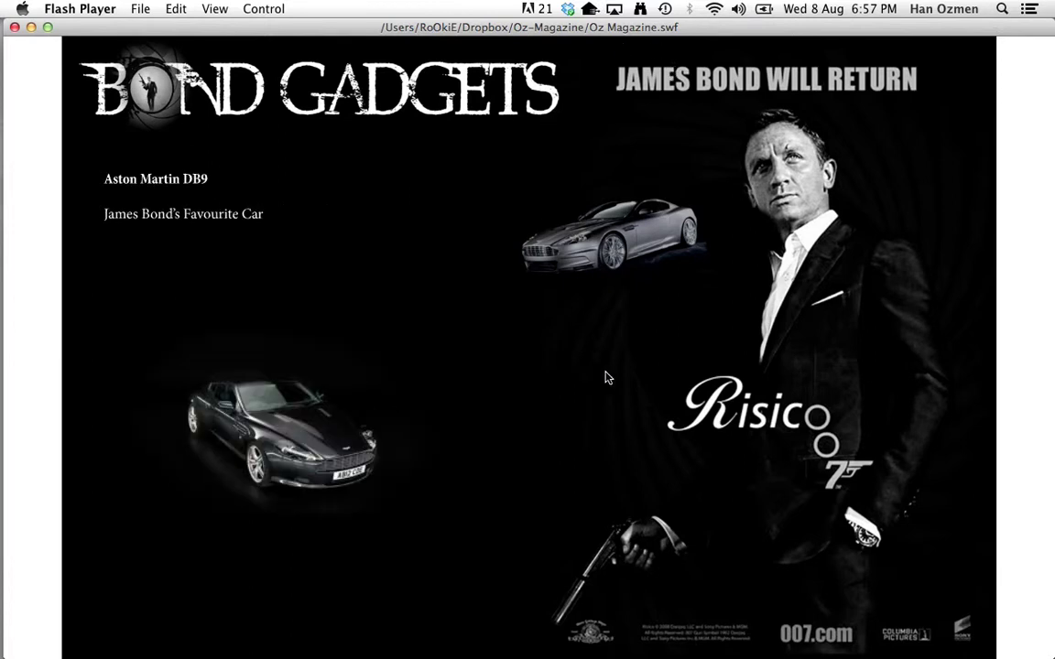
pyautogui.click(865, 529)
pyautogui.click(552, 214)
pyautogui.click(773, 379)
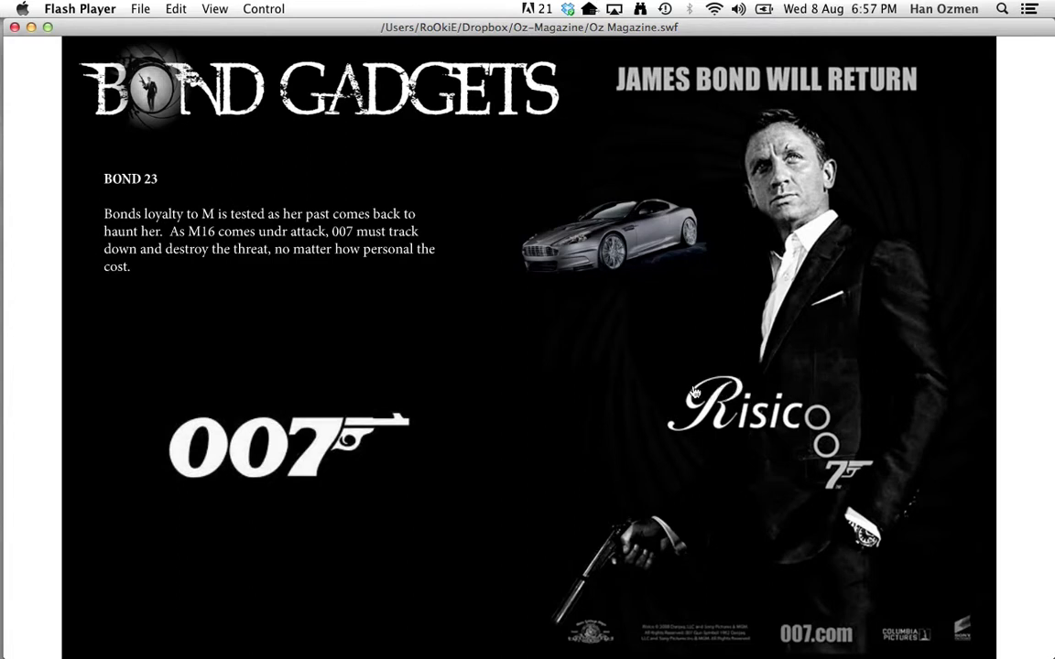
pyautogui.moveTo(606, 561)
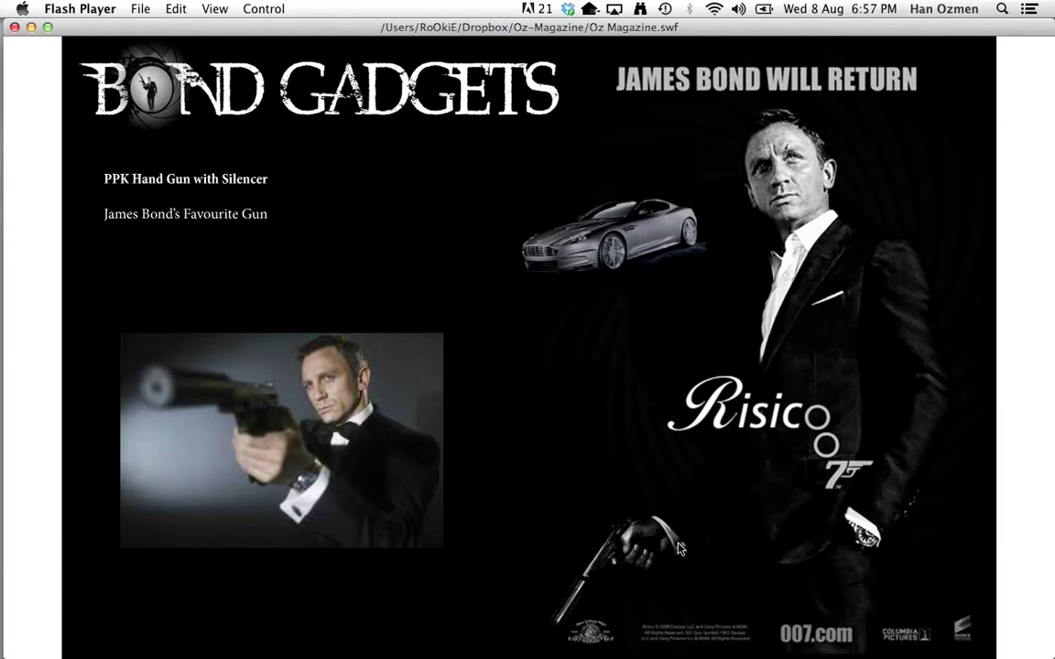
pyautogui.moveTo(847, 556)
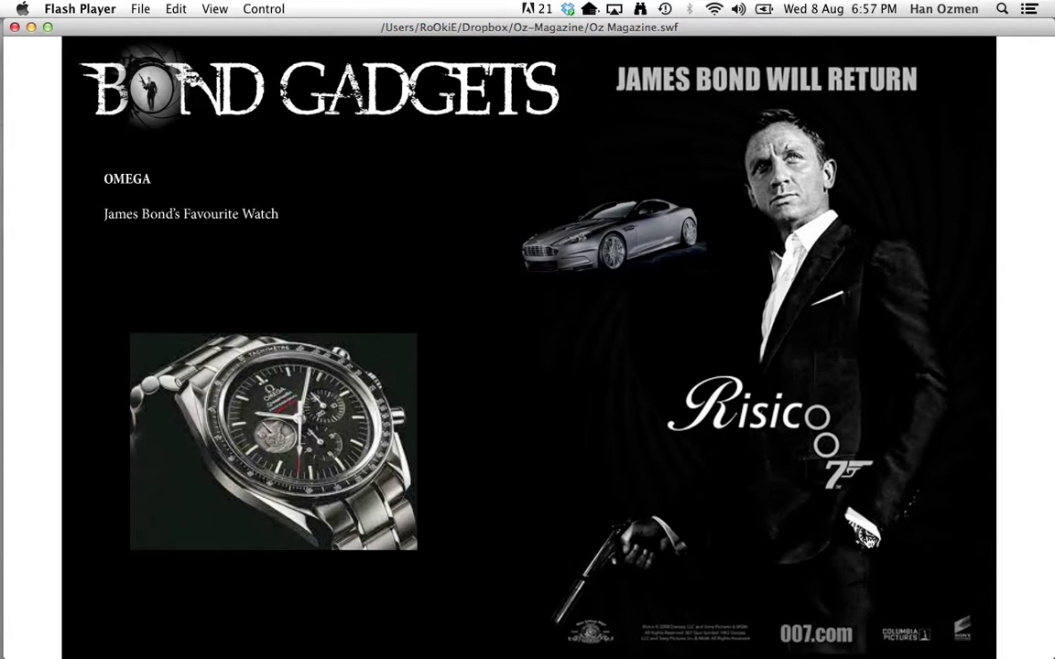
pyautogui.moveTo(831, 303)
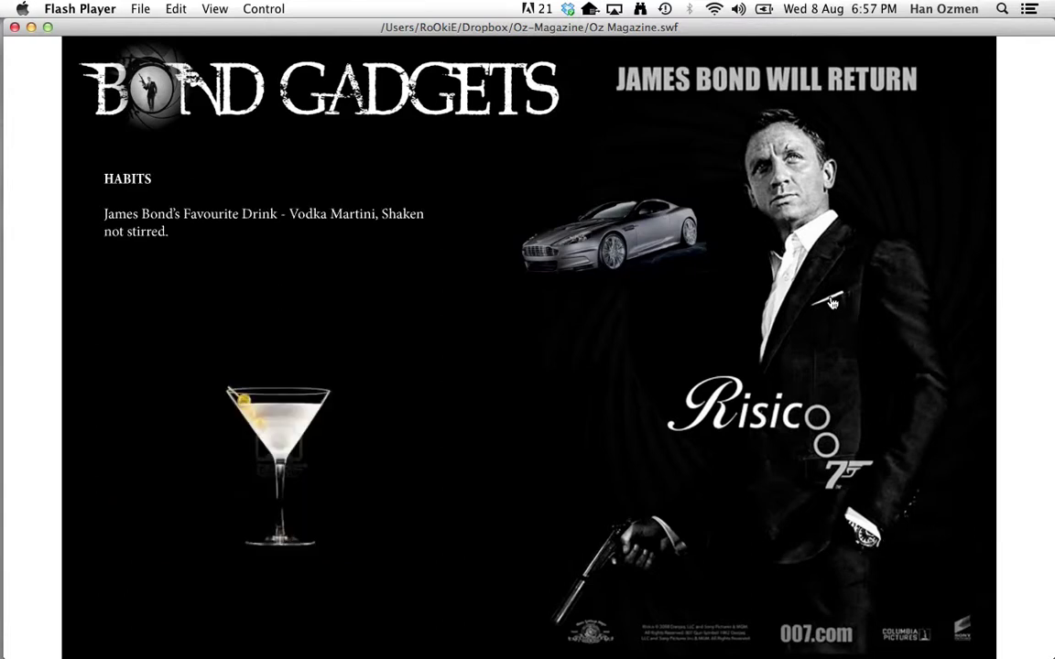
# Preview the watch and car hotspots once more, minimize Flash Player, and return to the Bond Gadgets spread in InDesign
pyautogui.moveTo(621, 213)
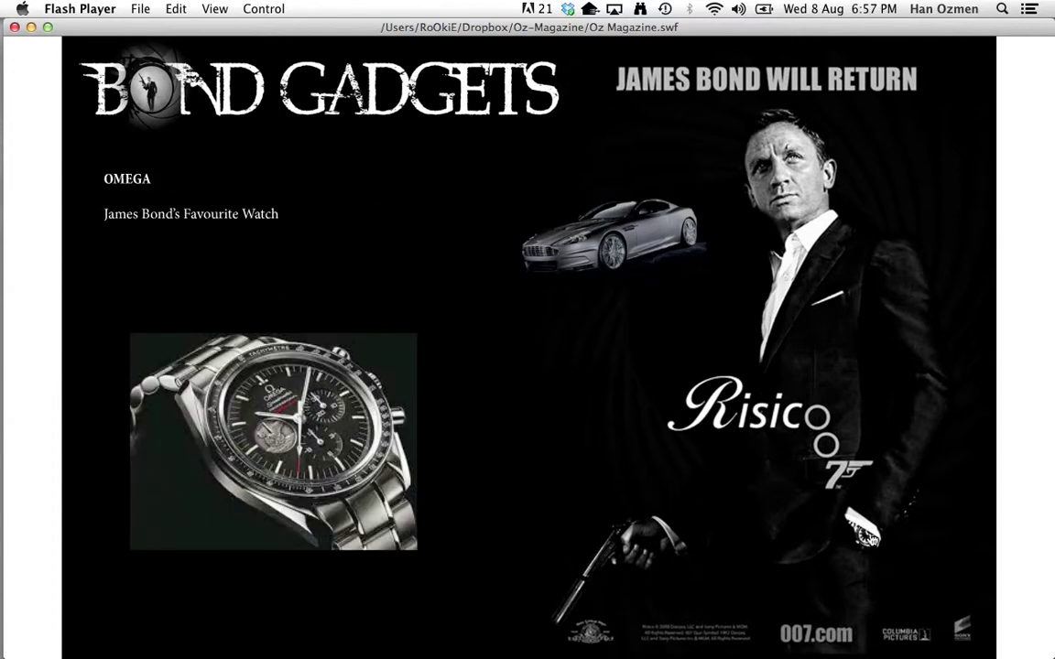
pyautogui.moveTo(842, 279)
pyautogui.moveTo(617, 237)
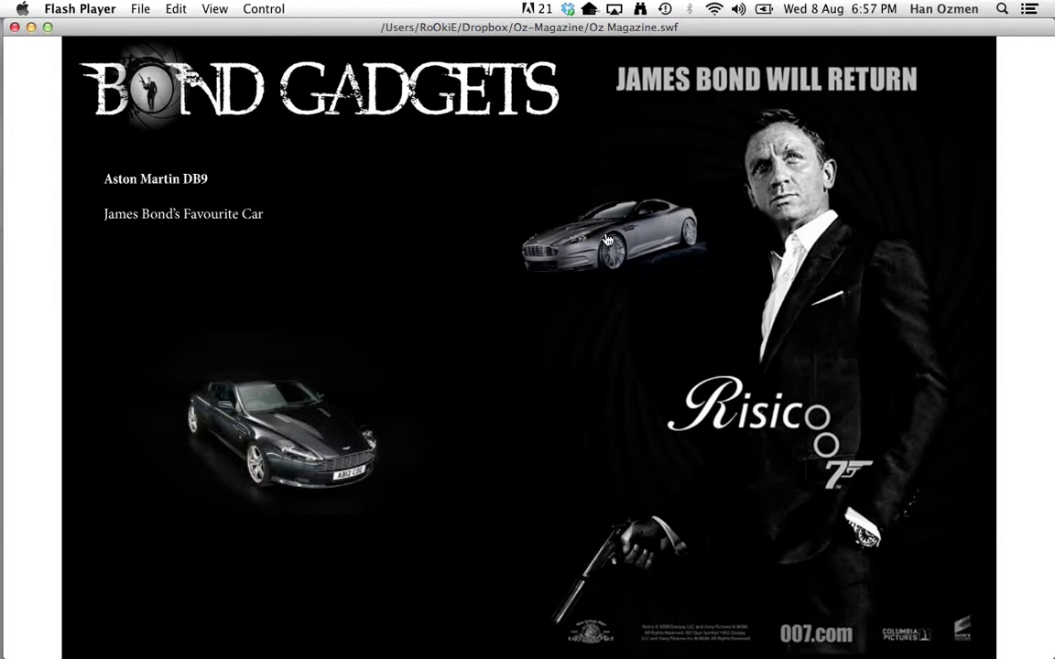
pyautogui.click(32, 28)
pyautogui.click(495, 92)
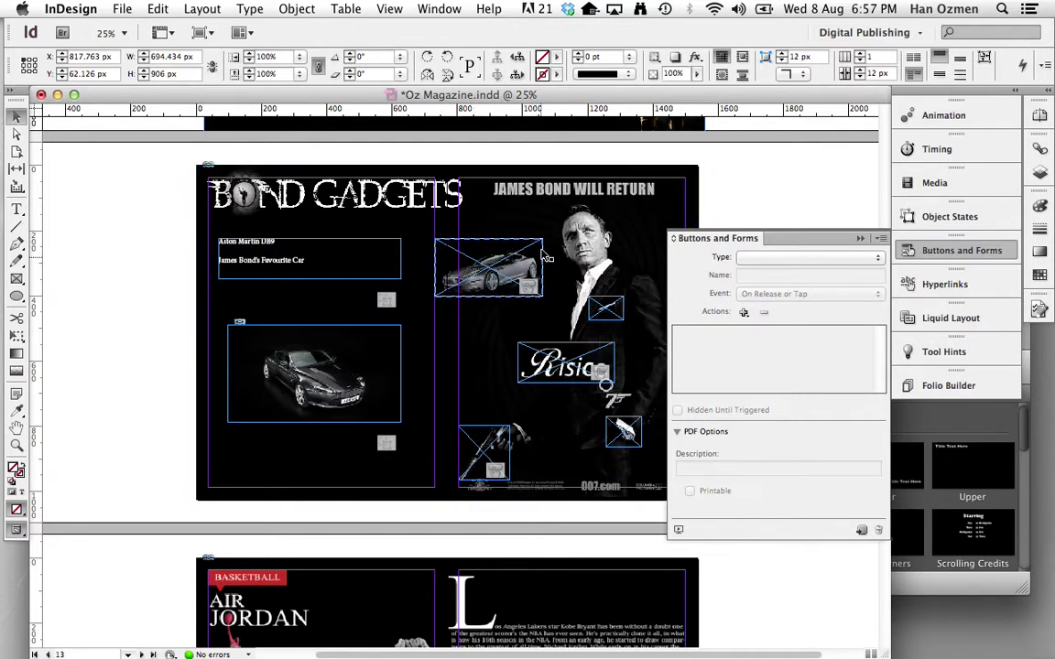
# Nudge the button frame over the car picture slightly and examine its On Roll Over event and Go To State actions
pyautogui.click(407, 307)
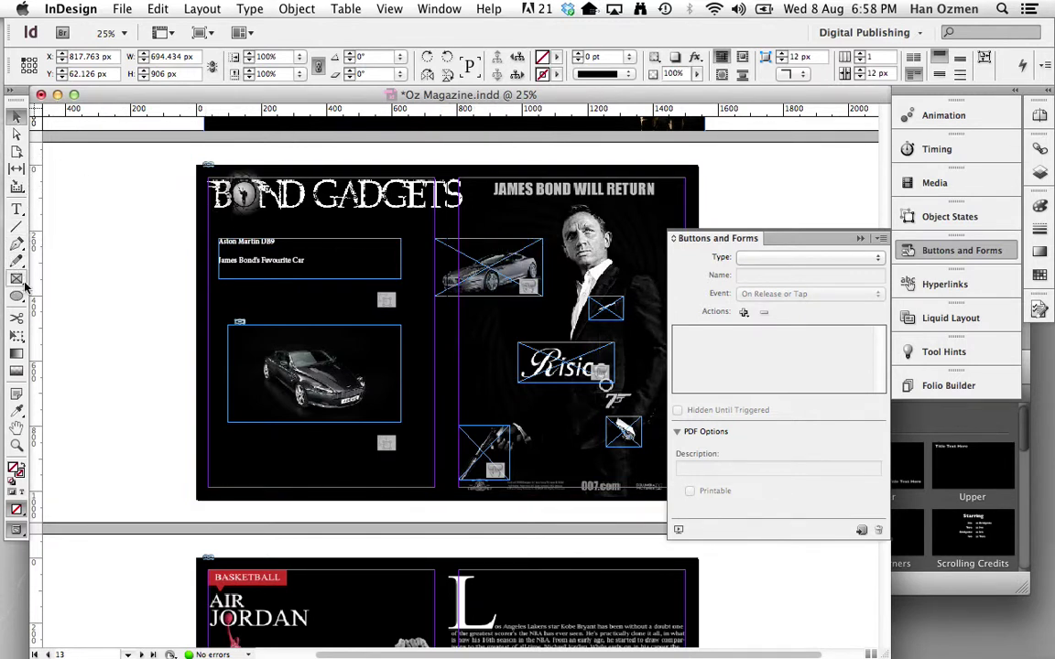
pyautogui.click(16, 117)
pyautogui.click(402, 299)
pyautogui.moveTo(528, 275)
pyautogui.mouseDown()
pyautogui.moveTo(524, 240)
pyautogui.moveTo(513, 261)
pyautogui.moveTo(523, 264)
pyautogui.mouseUp()
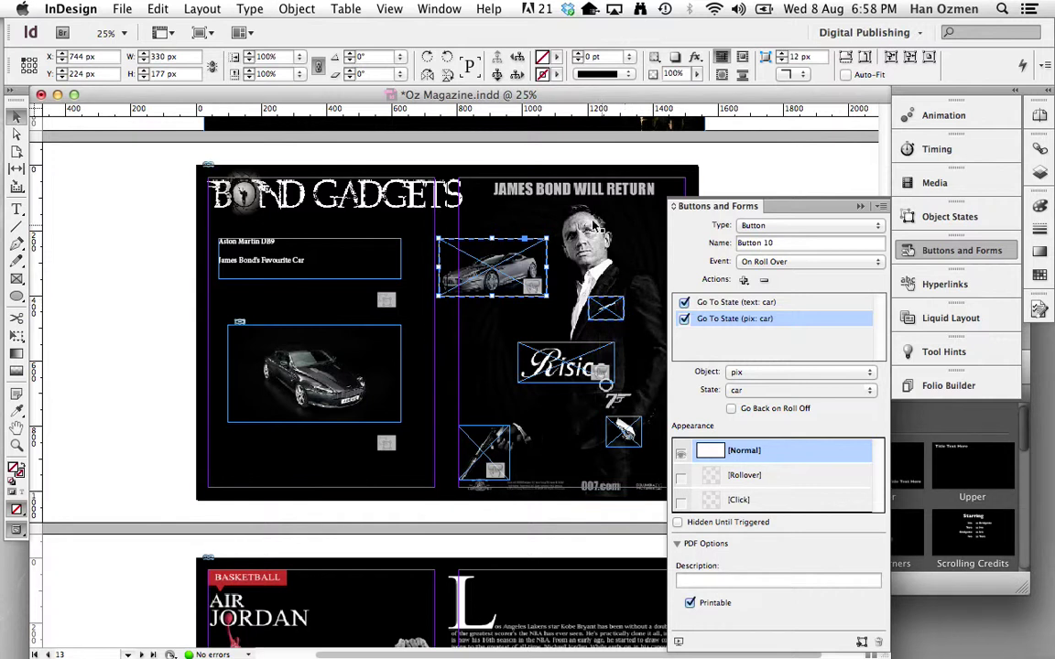
pyautogui.click(446, 333)
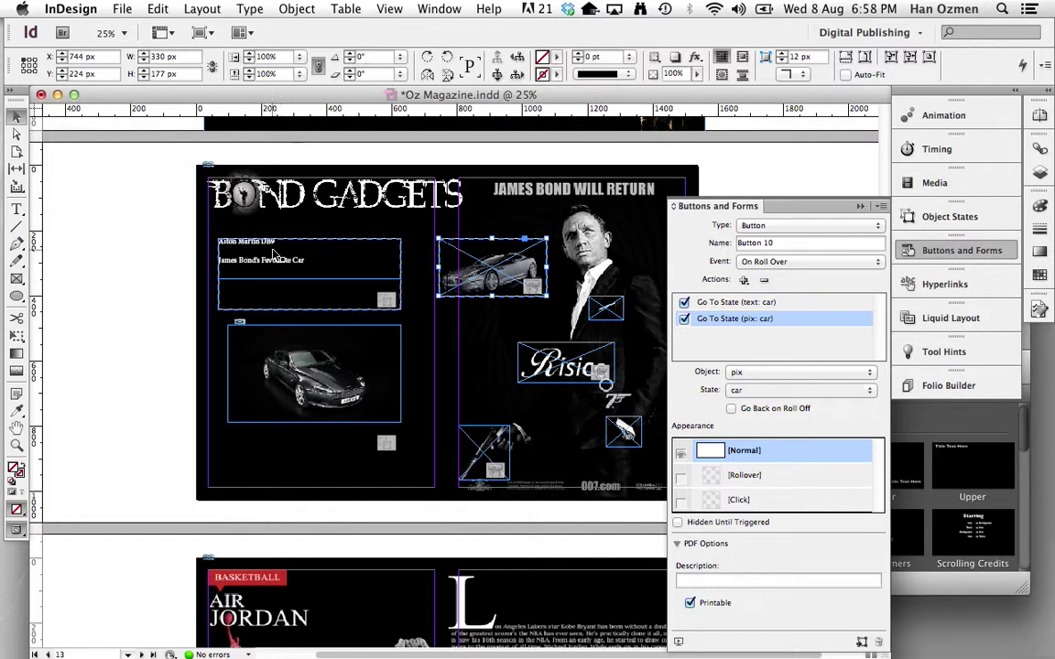
# Move the Aston Martin description text object slightly upward and open its object states
pyautogui.click(303, 257)
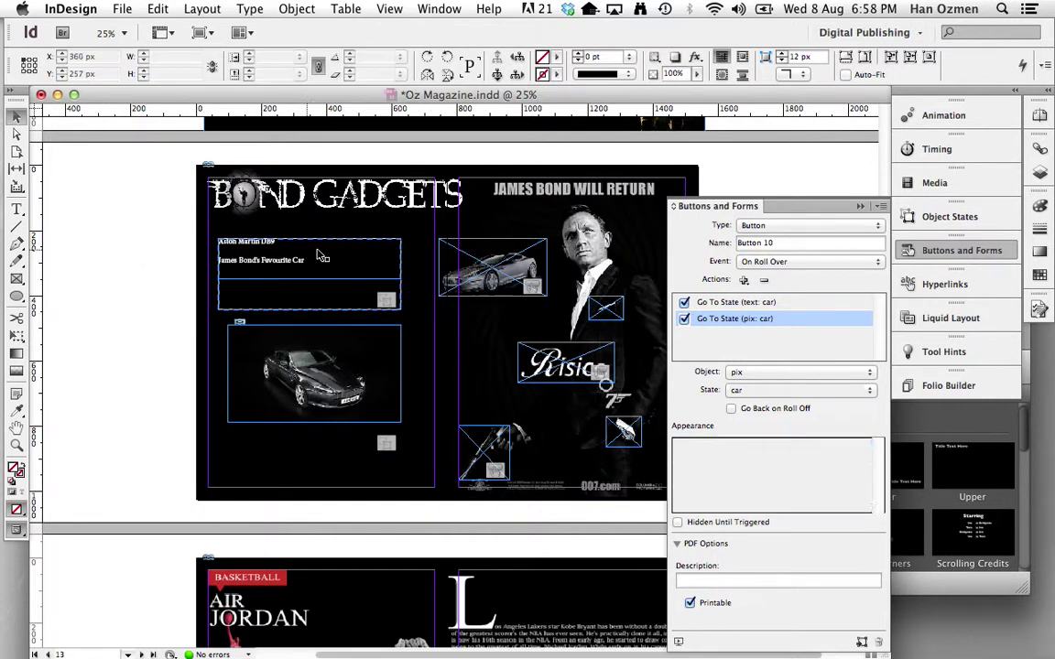
pyautogui.moveTo(302, 256); pyautogui.dragTo(273, 243)
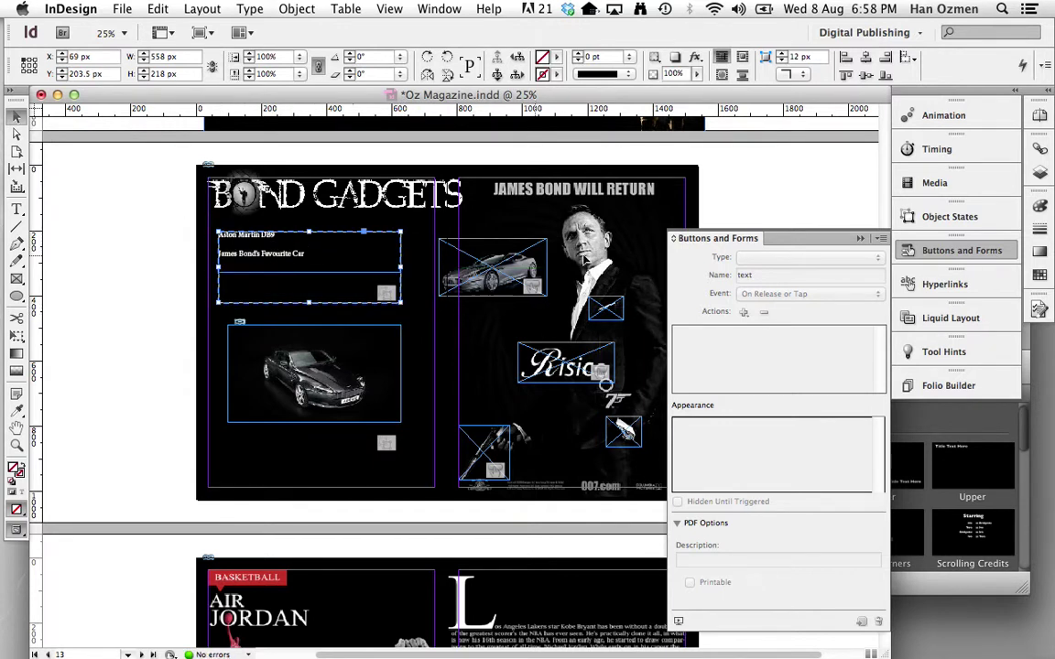
pyautogui.click(969, 217)
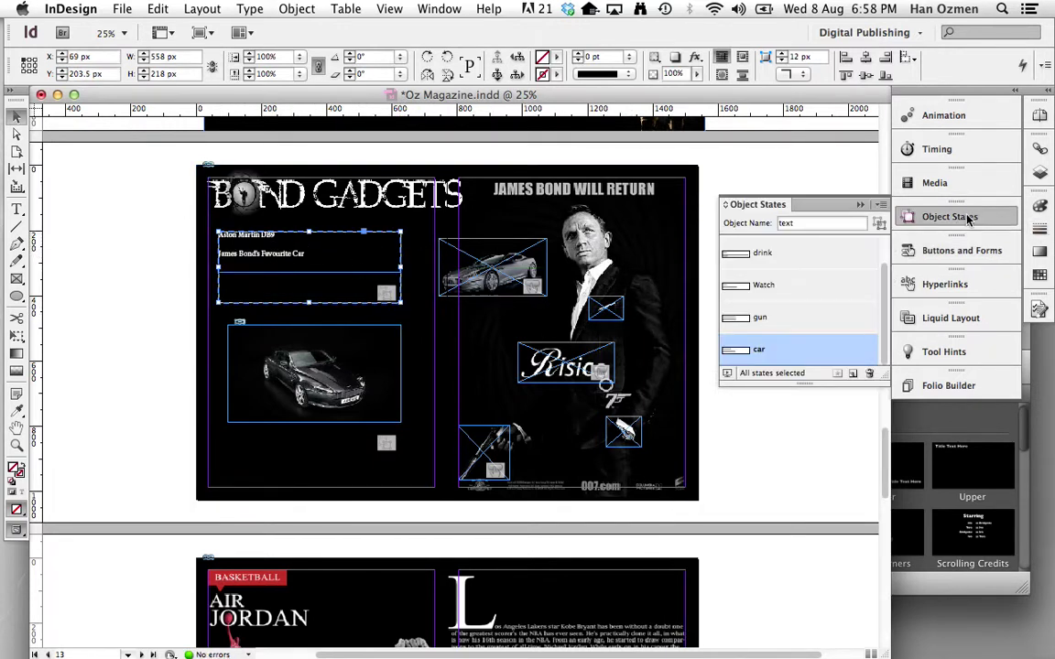
# Go through the text object's states, including Watch, gun and car, and leave the drink state displayed
pyautogui.click(774, 252)
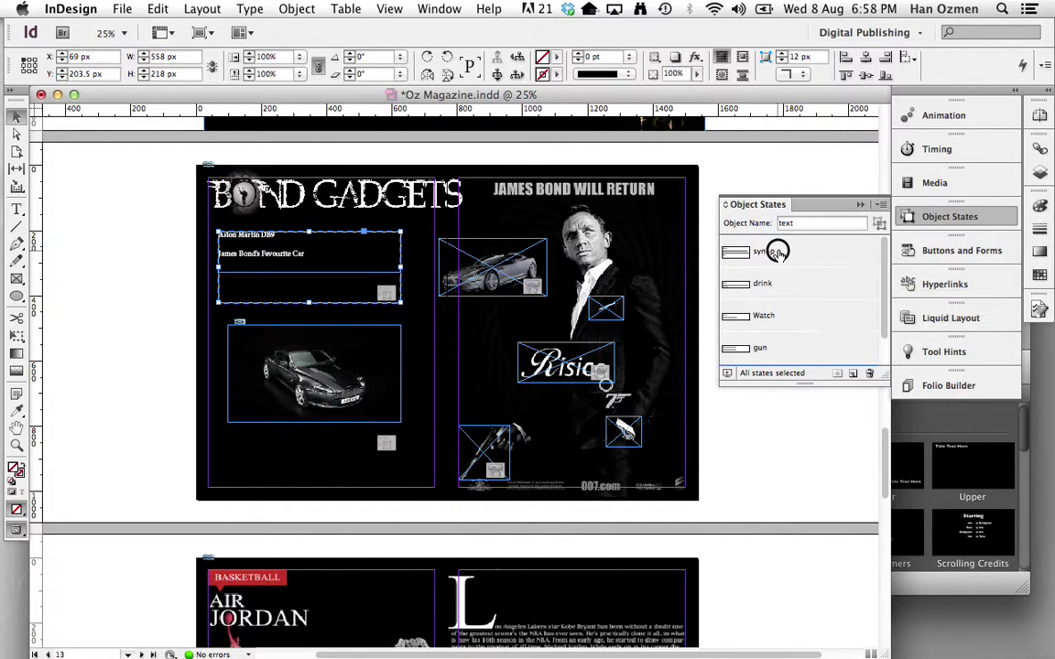
pyautogui.click(772, 280)
pyautogui.click(777, 312)
pyautogui.click(780, 352)
pyautogui.scroll(-1, 779, 355)
pyautogui.click(778, 349)
pyautogui.click(774, 291)
pyautogui.click(778, 254)
# Select the pix object below the text and go through its watch, vod, gun and car states, leaving gun displayed
pyautogui.click(282, 330)
pyautogui.click(778, 285)
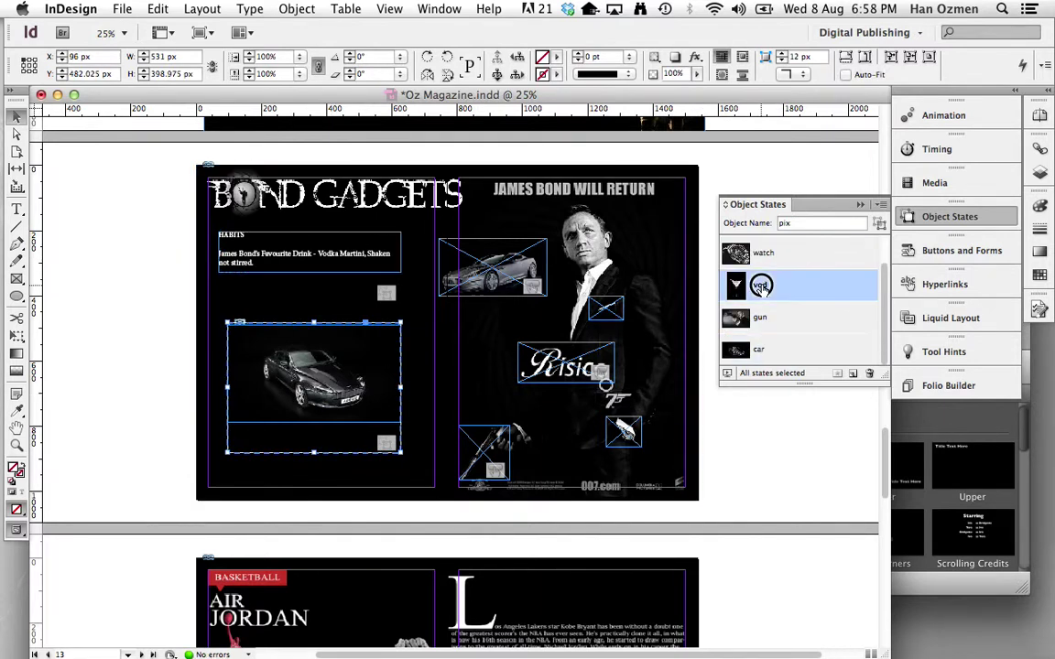
pyautogui.click(765, 317)
pyautogui.click(765, 349)
pyautogui.click(774, 257)
pyautogui.click(765, 285)
pyautogui.click(765, 317)
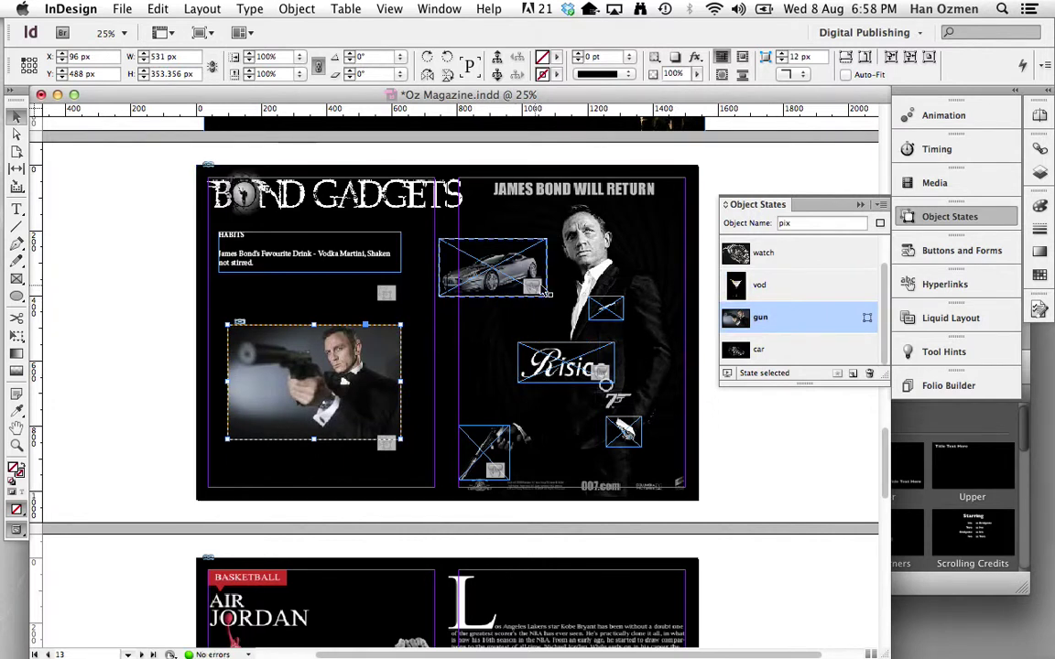
# Select the pocket button frame and the car button frame, and examine the car button's event and actions in Buttons and Forms
pyautogui.click(617, 312)
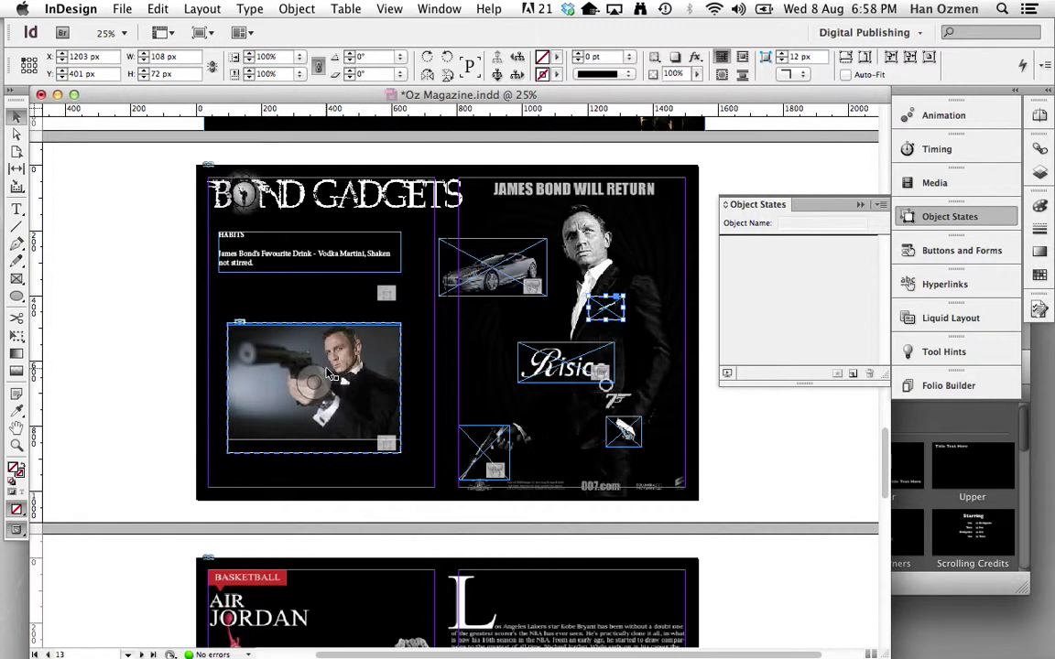
pyautogui.click(402, 299)
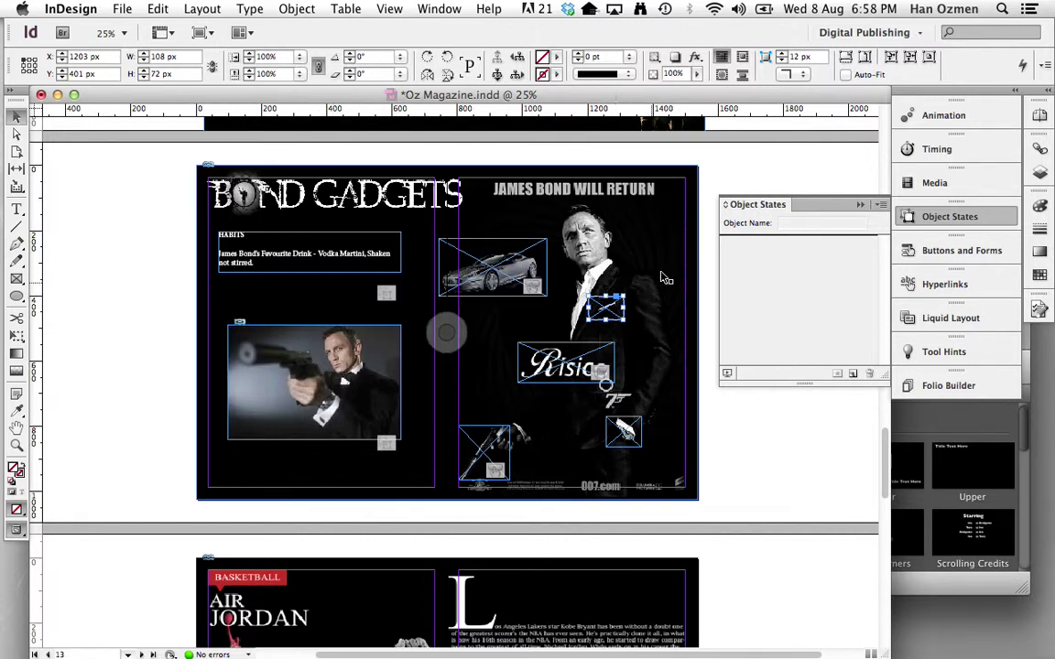
pyautogui.doubleClick(514, 266)
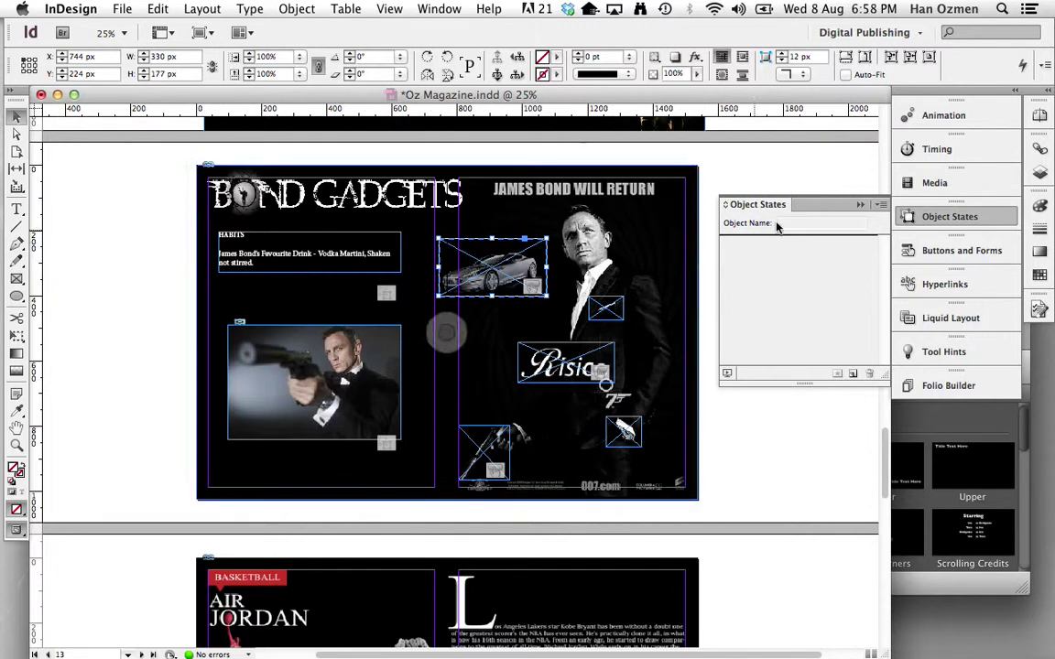
pyautogui.click(960, 250)
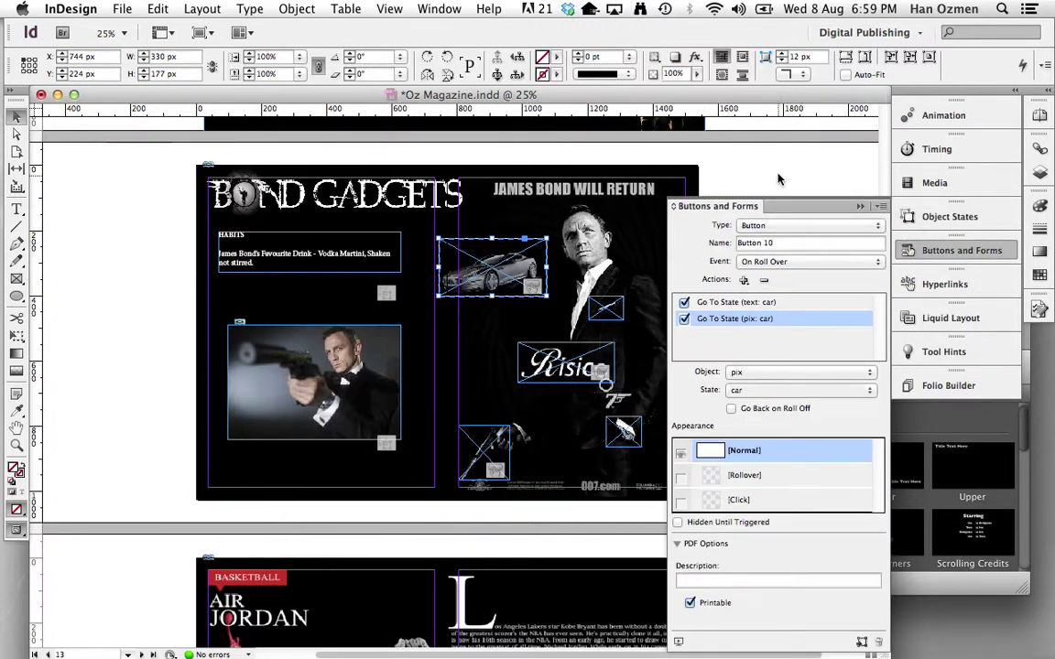
# Deselect the car button frame and switch to Flash Player
pyautogui.click(446, 332)
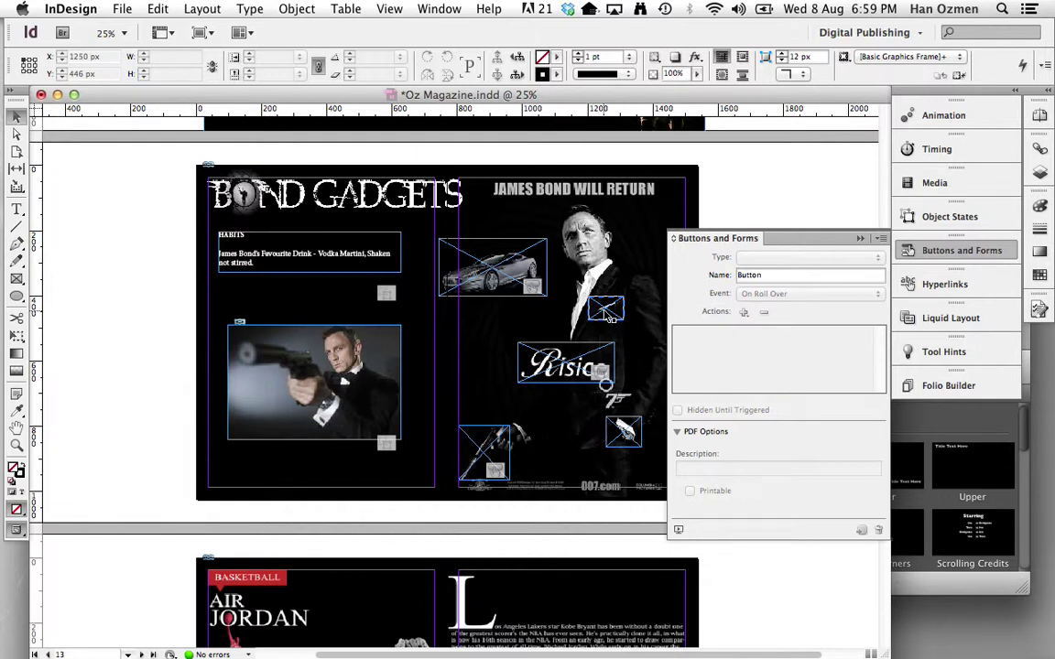
pyautogui.click(618, 288)
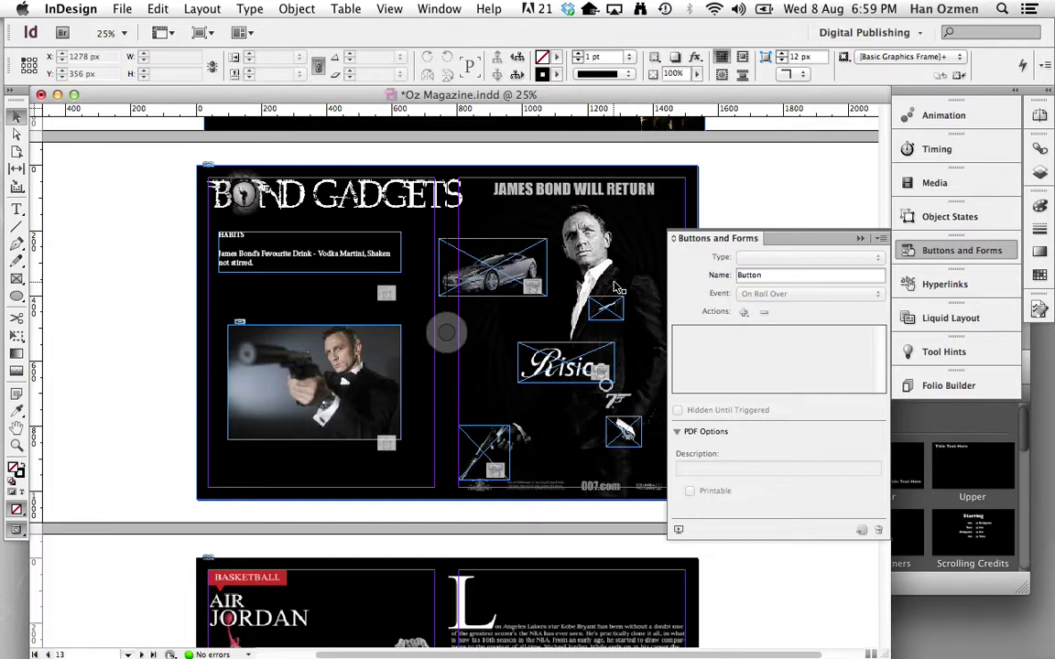
pyautogui.moveTo(3, 229)
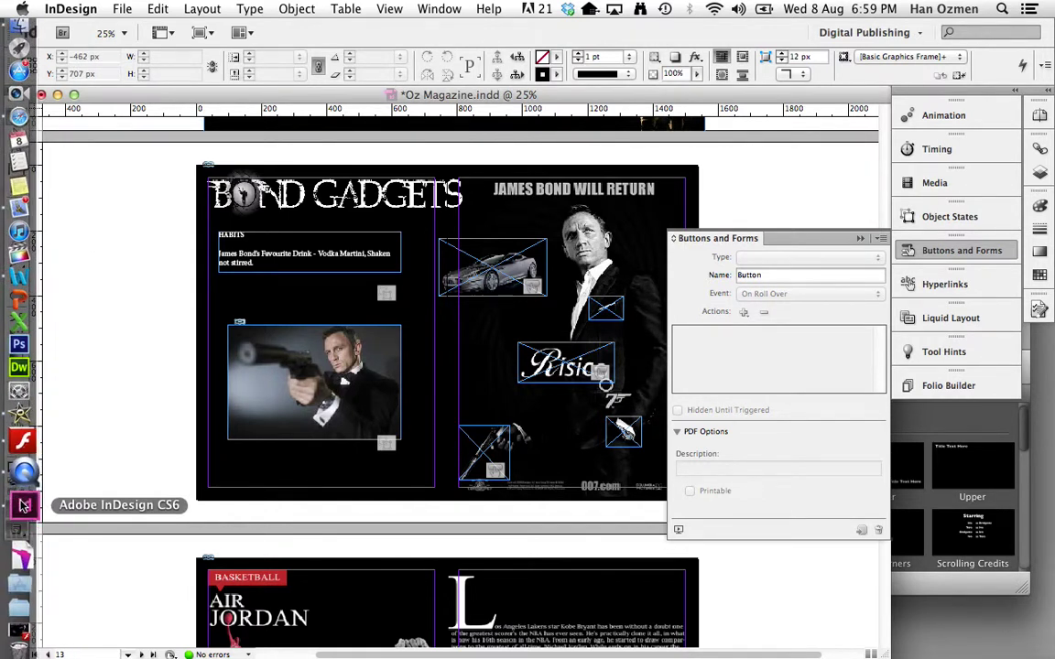
pyautogui.click(24, 460)
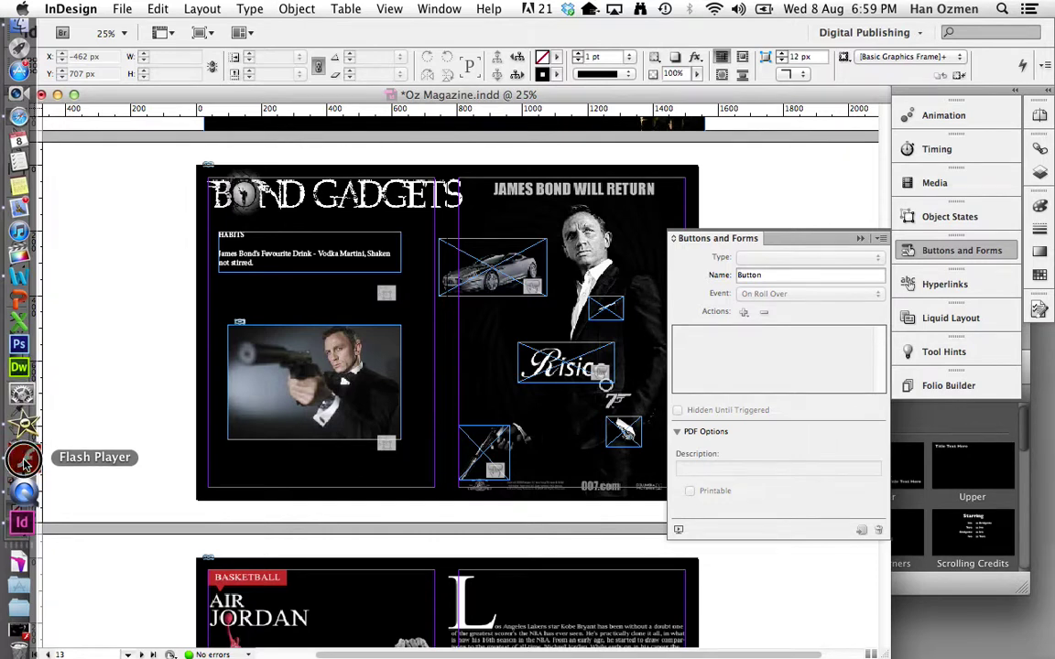